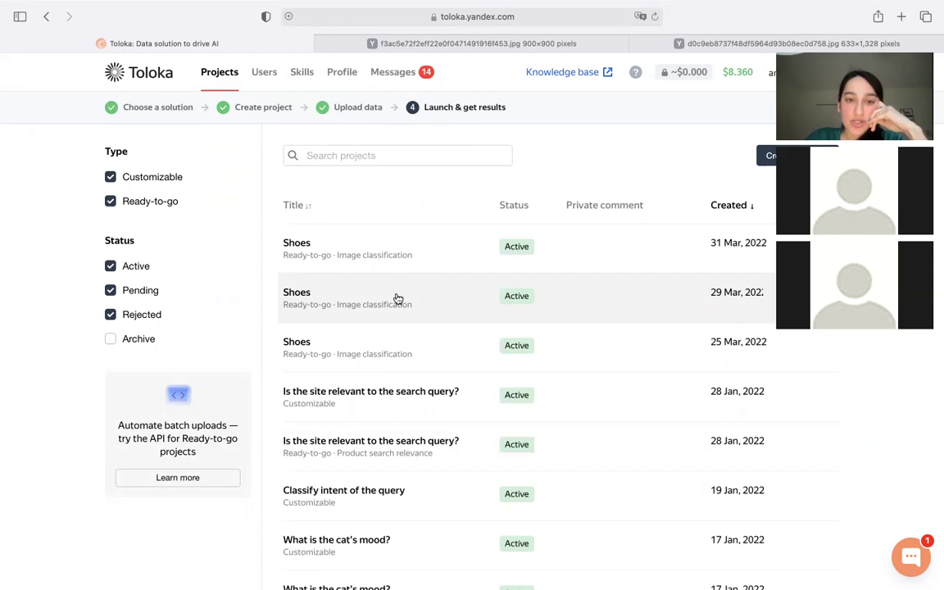
Look at the requester account's Users, Skills and Messages pages, then return to the project list
{"action": "left_click", "coordinate": [264, 72]}
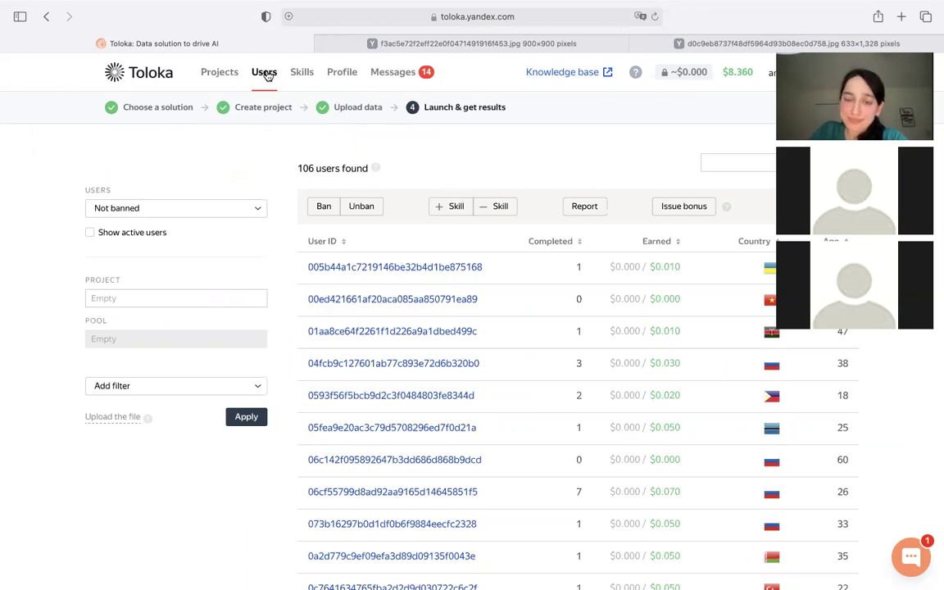
{"action": "mouse_move", "coordinate": [318, 110]}
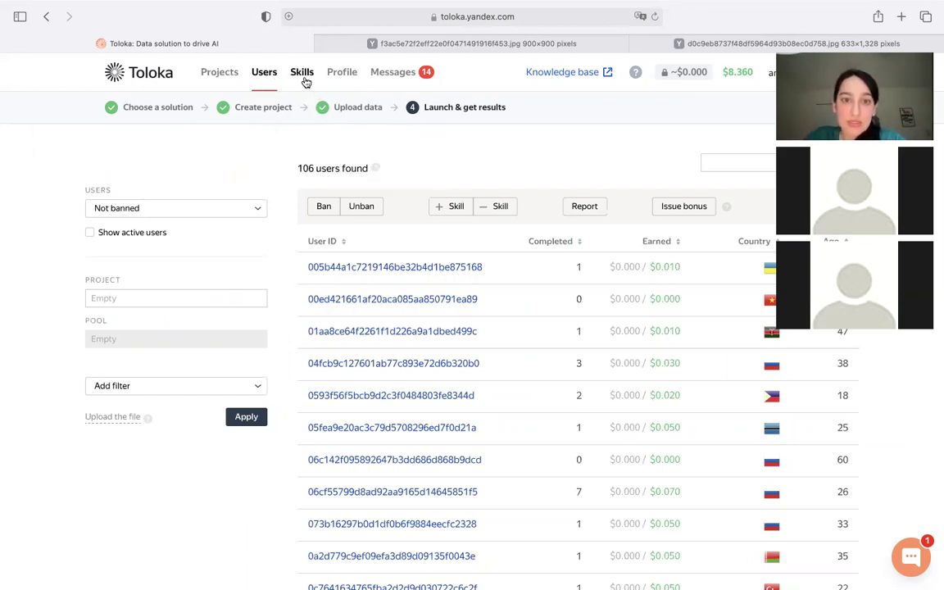
{"action": "left_click", "coordinate": [302, 73]}
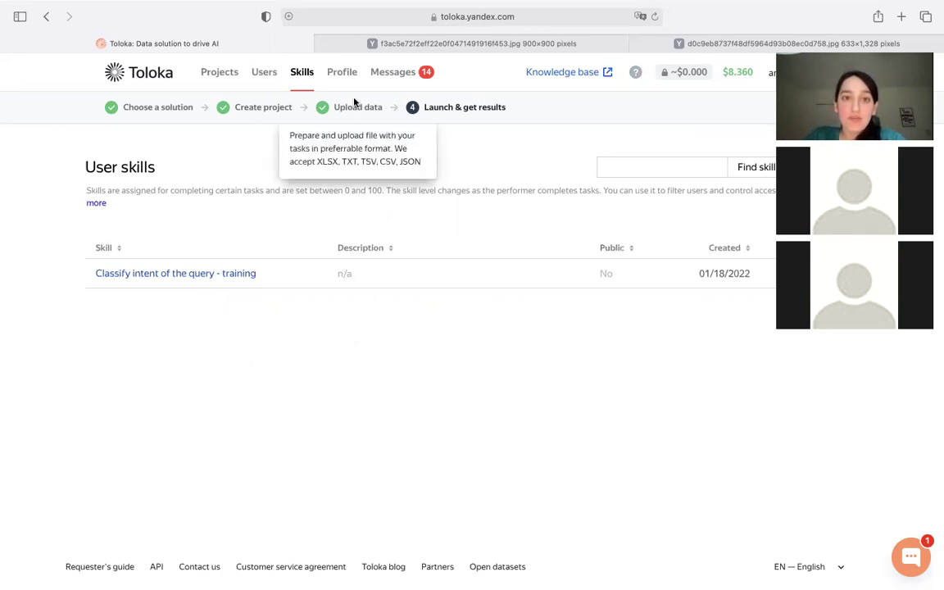
{"action": "left_click", "coordinate": [399, 77]}
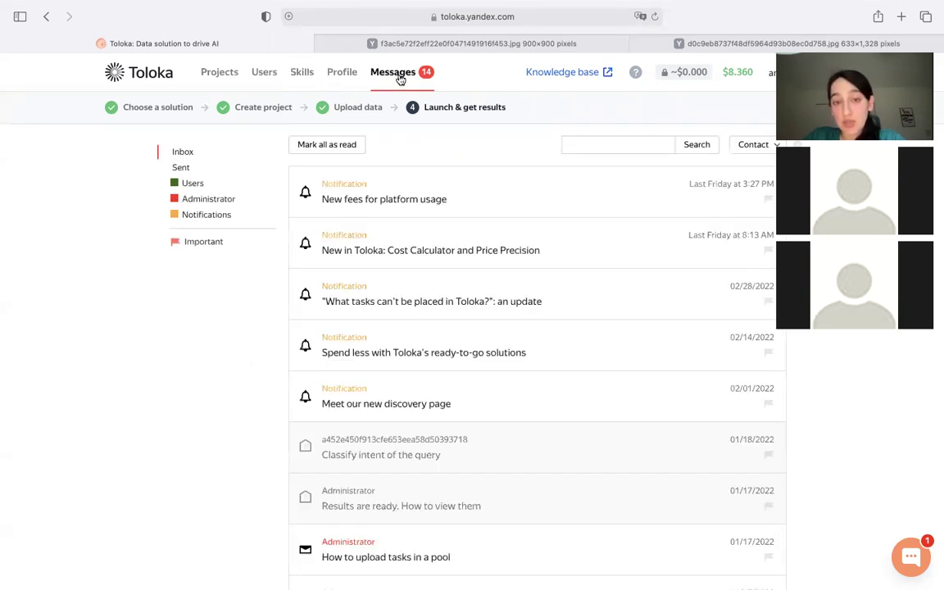
{"action": "left_click", "coordinate": [219, 72]}
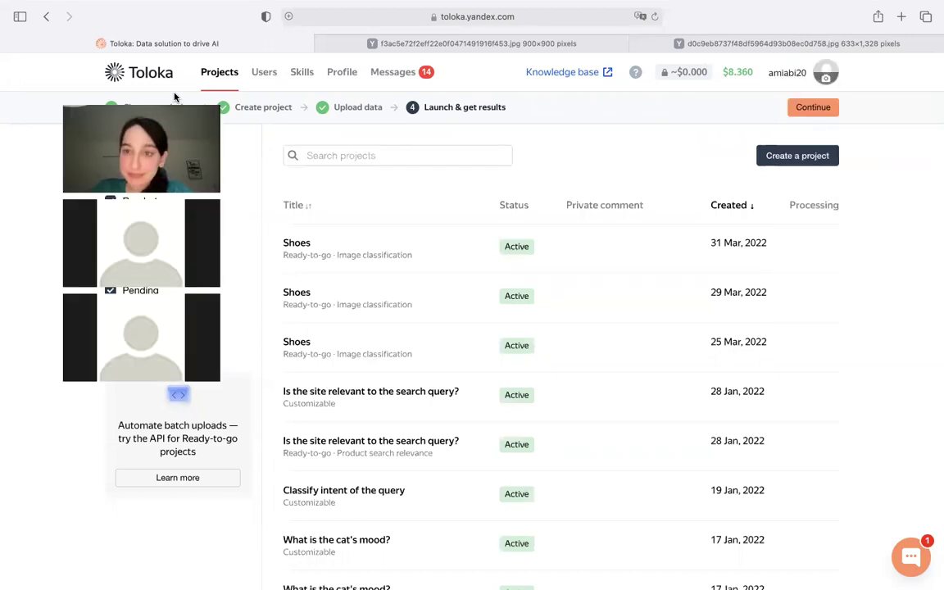
Start creating a new project and look through the customizable solutions for images, video, text, audio and field tasks
{"action": "left_click", "coordinate": [793, 161]}
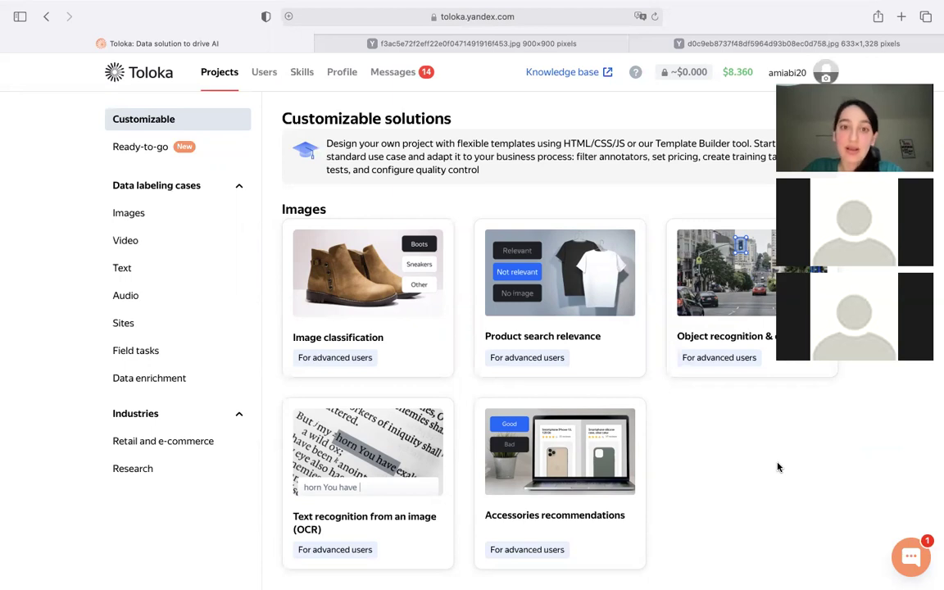
{"action": "scroll", "coordinate": [779, 467], "scroll_direction": "down", "scroll_amount": 4}
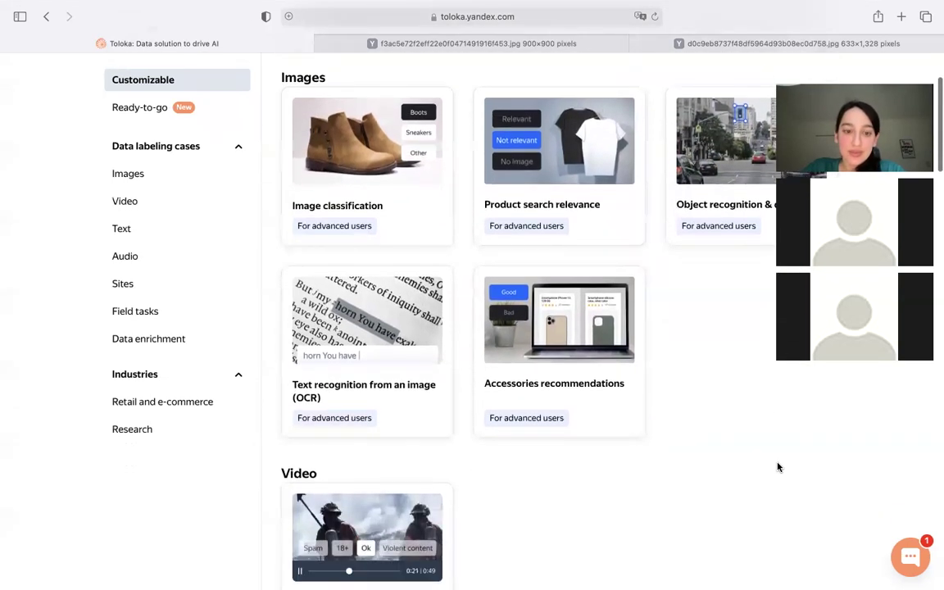
{"action": "scroll", "coordinate": [779, 467], "scroll_direction": "down", "scroll_amount": 6}
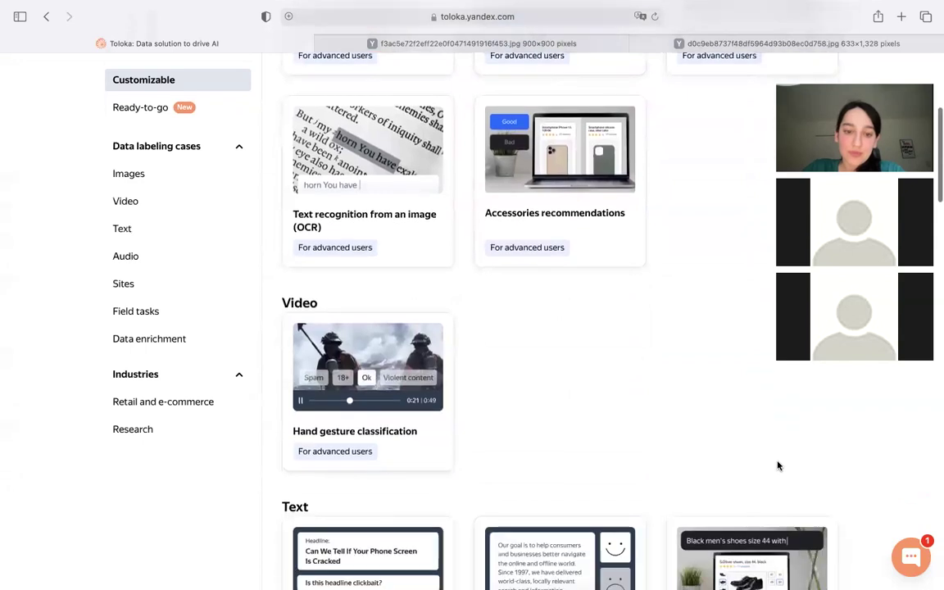
{"action": "scroll", "coordinate": [632, 344], "scroll_direction": "down", "scroll_amount": 7}
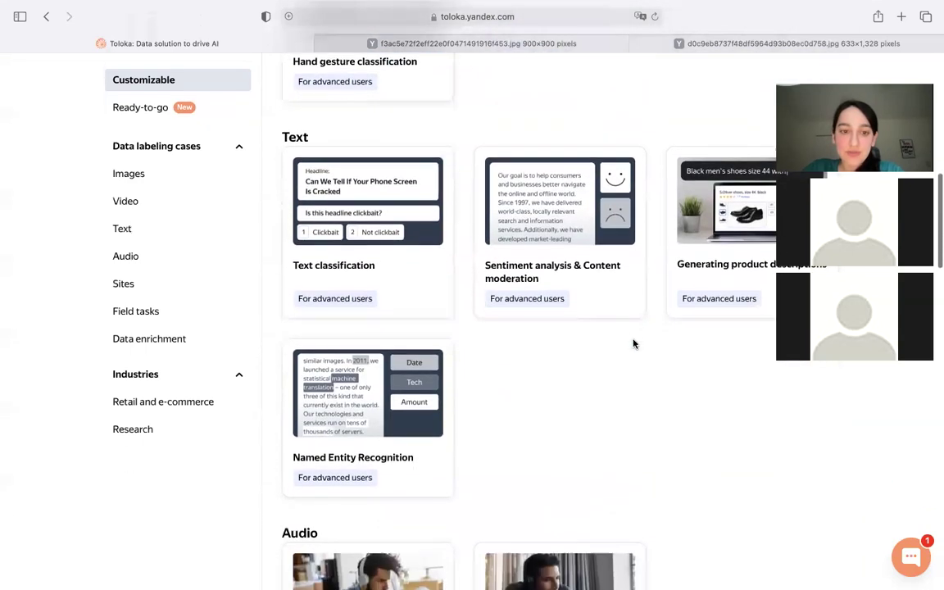
{"action": "scroll", "coordinate": [633, 344], "scroll_direction": "down", "scroll_amount": 11}
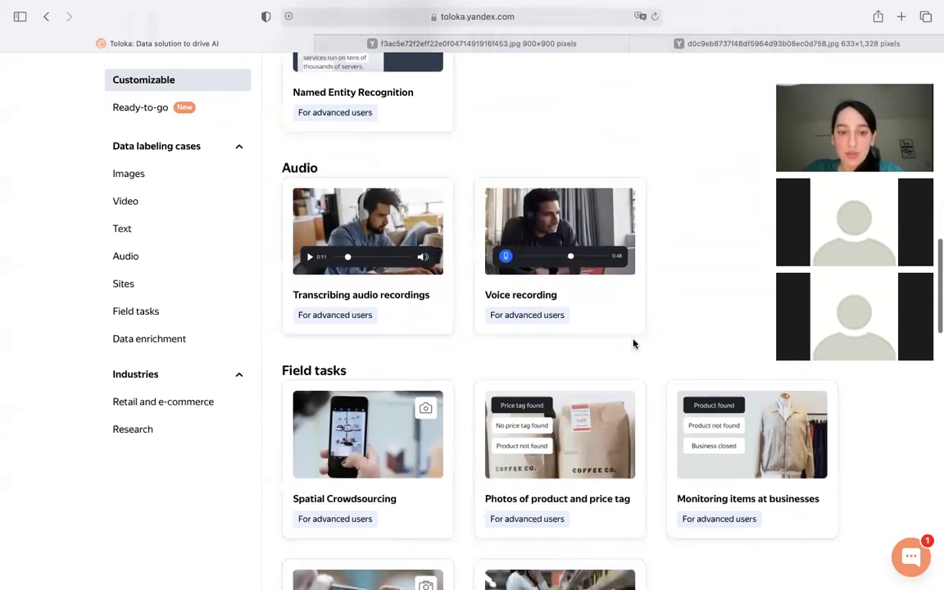
{"action": "scroll", "coordinate": [717, 428], "scroll_direction": "down", "scroll_amount": 6}
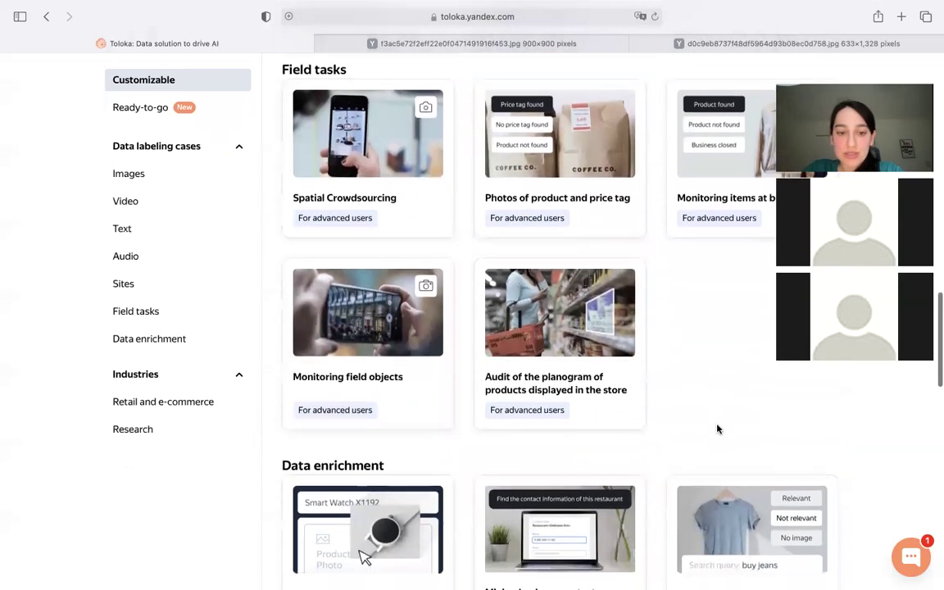
{"action": "scroll", "coordinate": [718, 428], "scroll_direction": "up", "scroll_amount": 17}
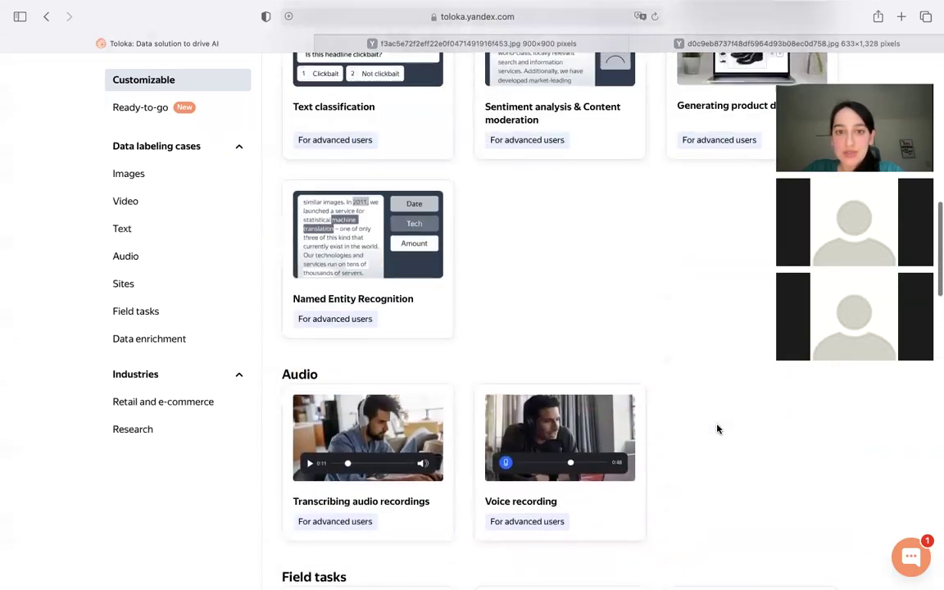
{"action": "scroll", "coordinate": [717, 428], "scroll_direction": "up", "scroll_amount": 17}
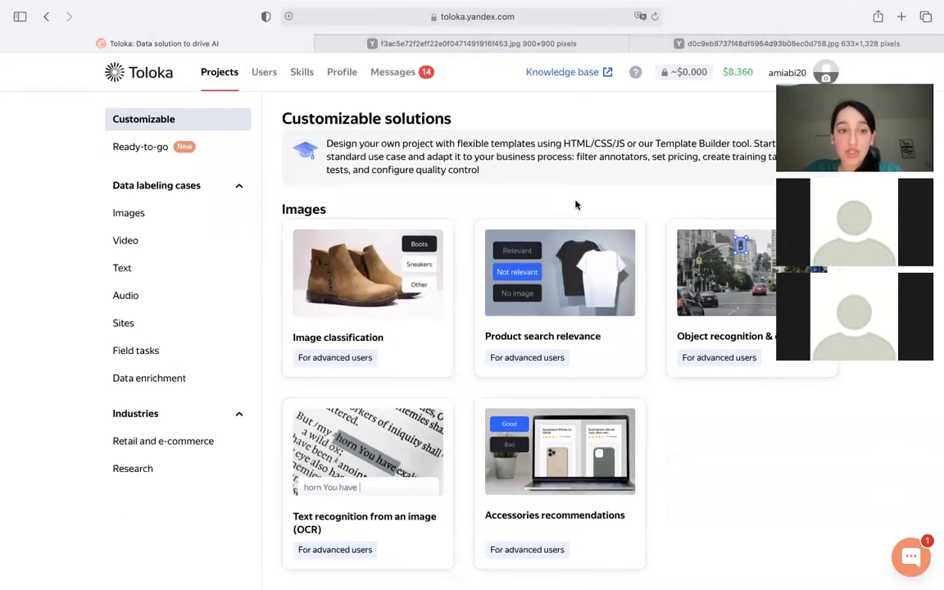
Switch to the ready-to-go solutions and look through the cases offered in every category
{"action": "left_click", "coordinate": [141, 148]}
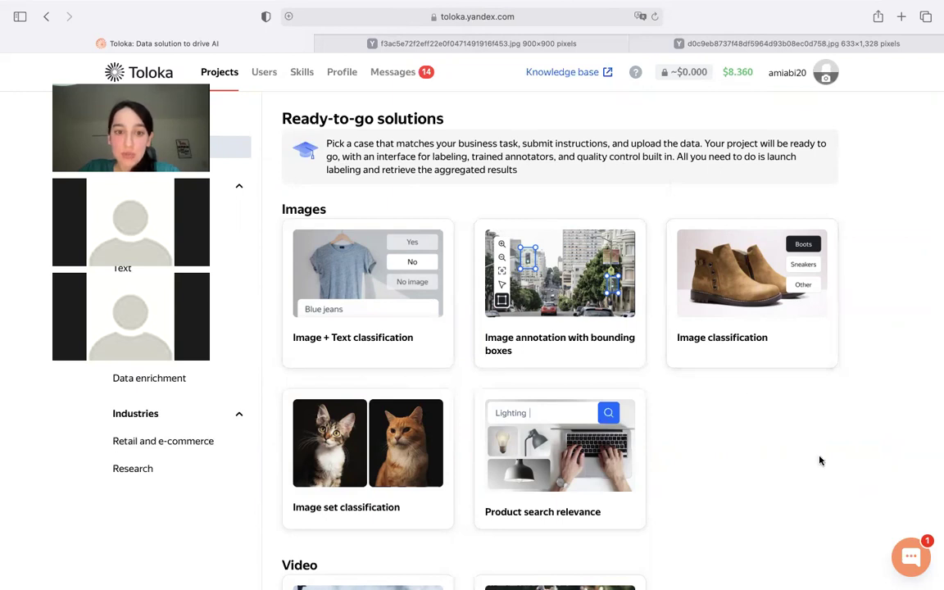
{"action": "scroll", "coordinate": [820, 461], "scroll_direction": "down", "scroll_amount": 5}
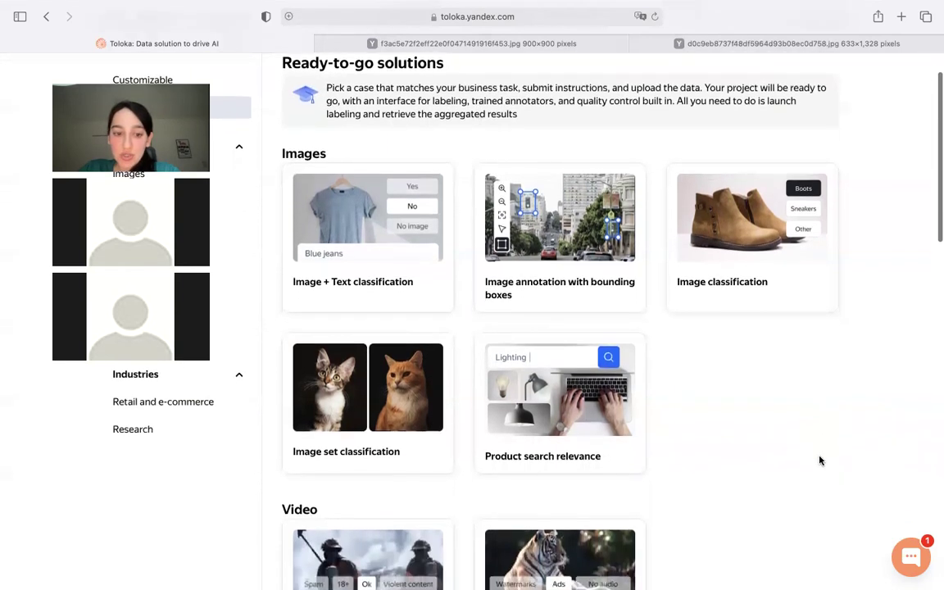
{"action": "scroll", "coordinate": [819, 460], "scroll_direction": "down", "scroll_amount": 10}
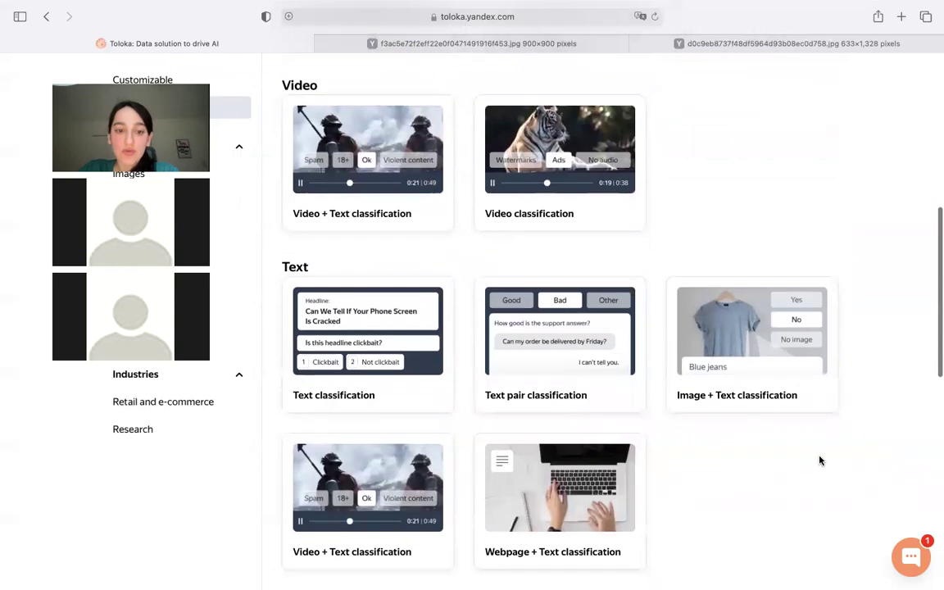
{"action": "scroll", "coordinate": [820, 461], "scroll_direction": "down", "scroll_amount": 6}
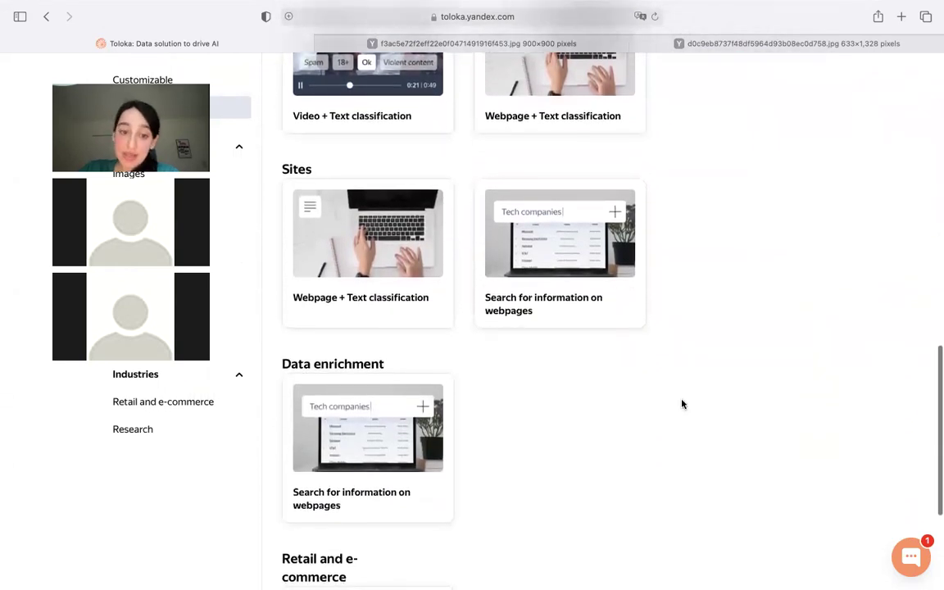
{"action": "scroll", "coordinate": [682, 404], "scroll_direction": "down", "scroll_amount": 2}
{"action": "scroll", "coordinate": [682, 404], "scroll_direction": "down", "scroll_amount": 2}
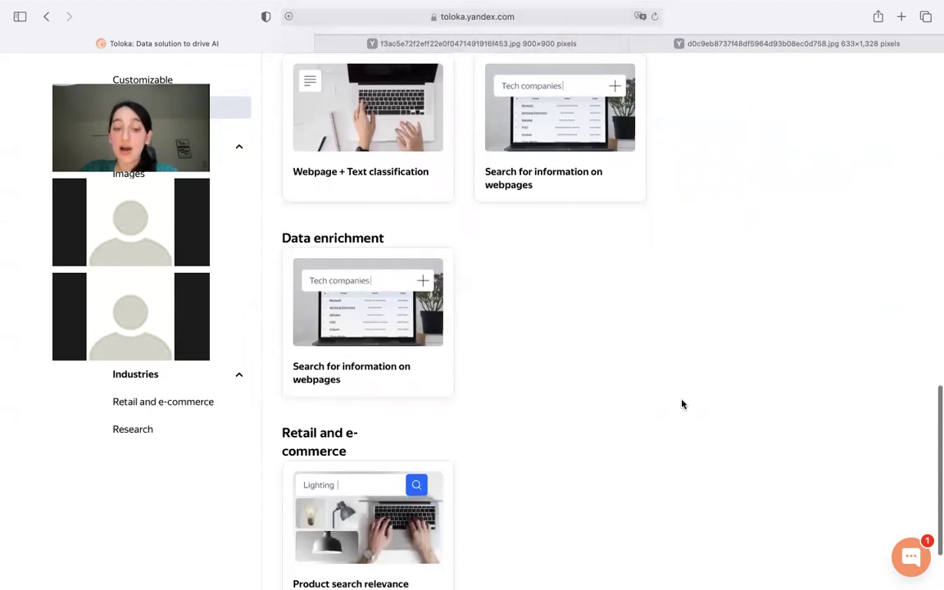
{"action": "scroll", "coordinate": [682, 404], "scroll_direction": "down", "scroll_amount": 3}
{"action": "scroll", "coordinate": [682, 404], "scroll_direction": "up", "scroll_amount": 10}
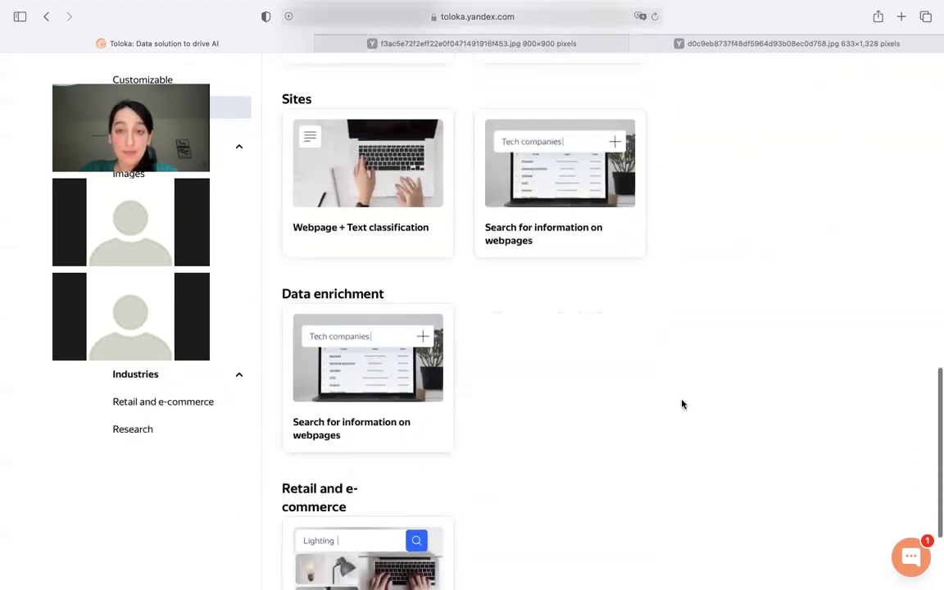
{"action": "scroll", "coordinate": [682, 404], "scroll_direction": "up", "scroll_amount": 11}
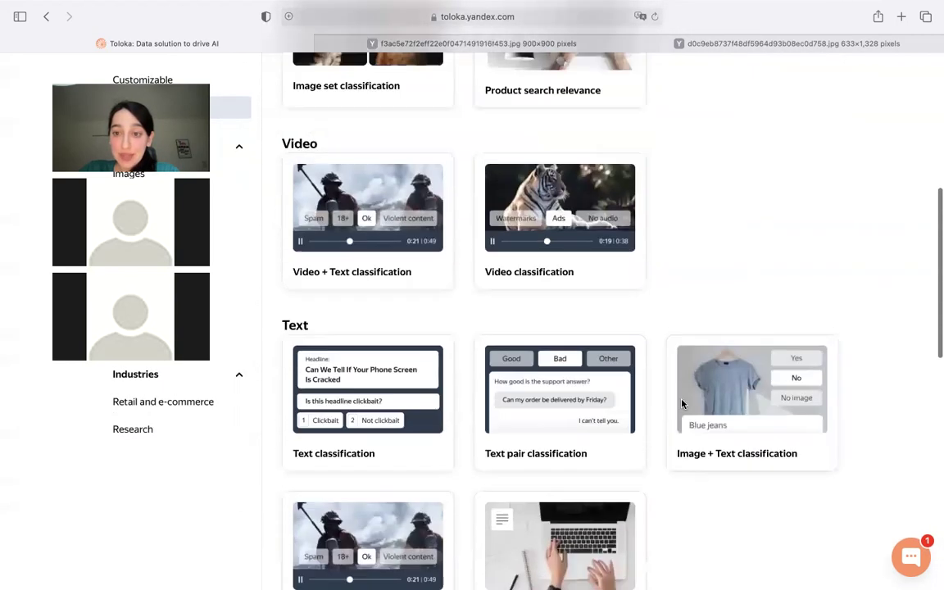
{"action": "scroll", "coordinate": [732, 373], "scroll_direction": "up", "scroll_amount": 5}
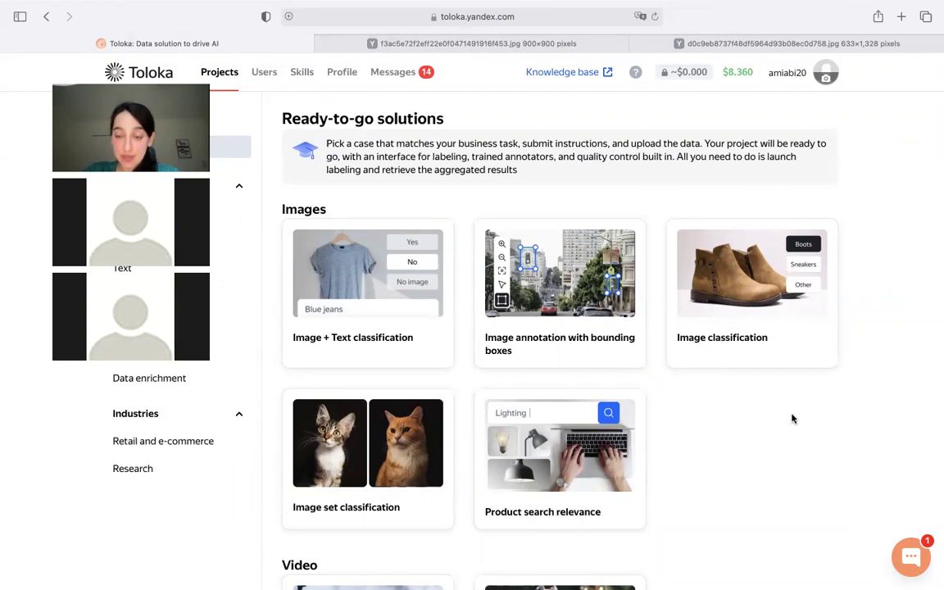
Choose the ready-to-go Image classification solution for the new project
{"action": "left_click", "coordinate": [747, 318]}
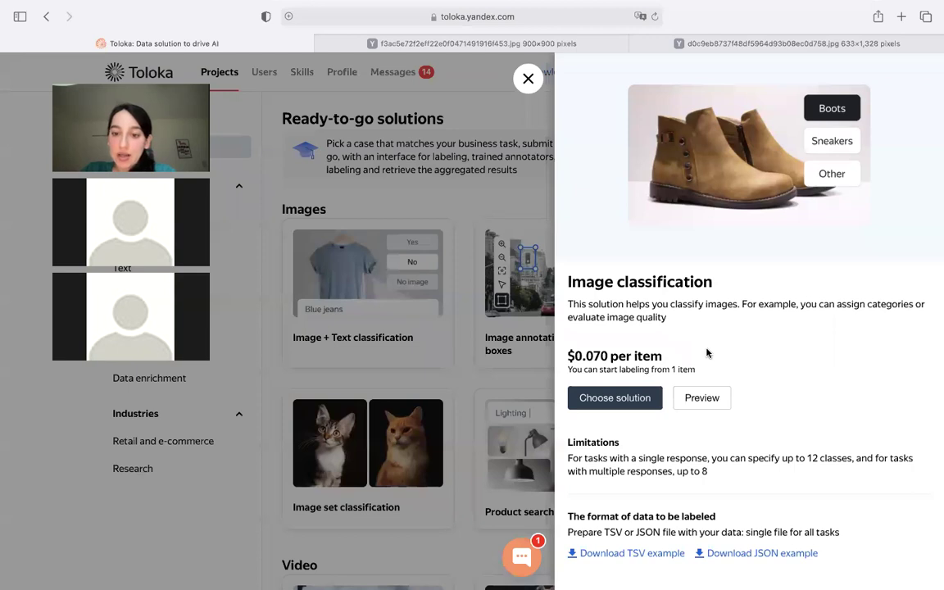
{"action": "left_click", "coordinate": [637, 397]}
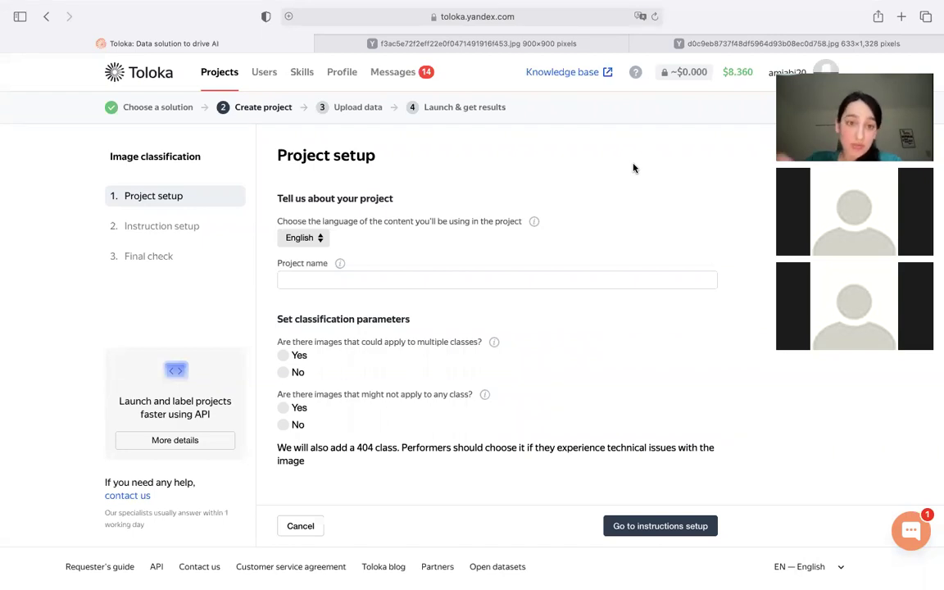
Name the image classification project "Shoes"
{"action": "left_click", "coordinate": [347, 283]}
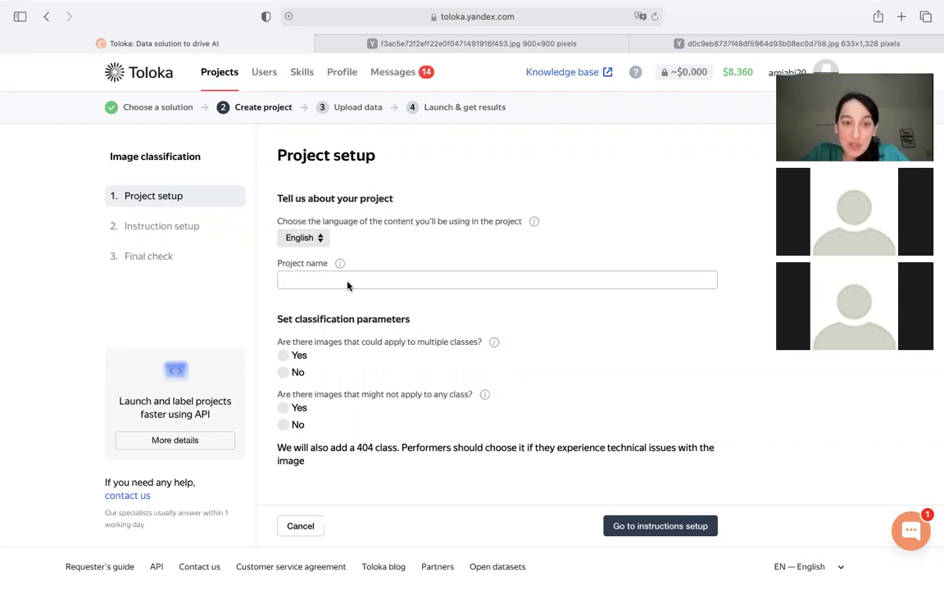
{"action": "type", "text": "Sh"}
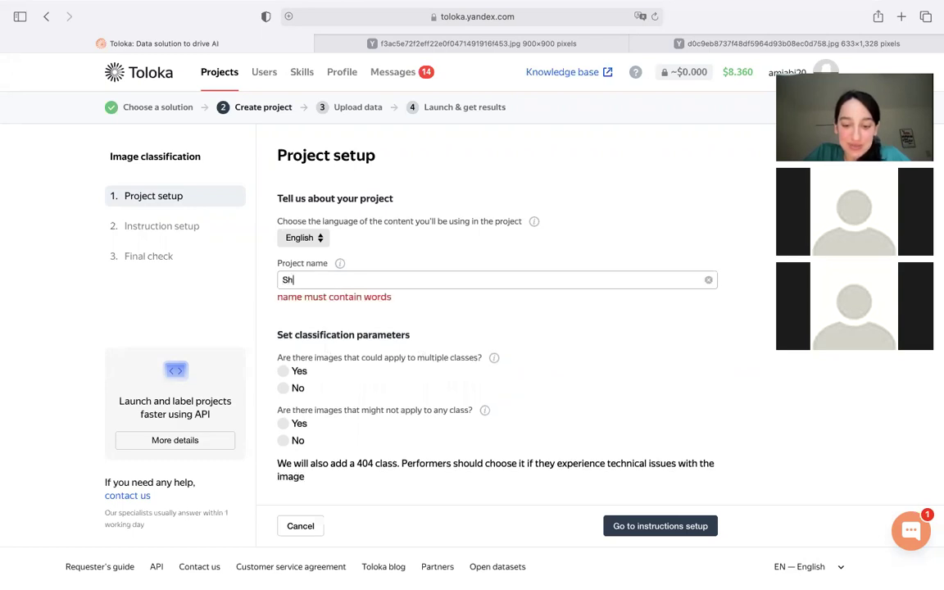
{"action": "type", "text": "oes"}
{"action": "scroll", "coordinate": [560, 359], "scroll_direction": "down", "scroll_amount": 1}
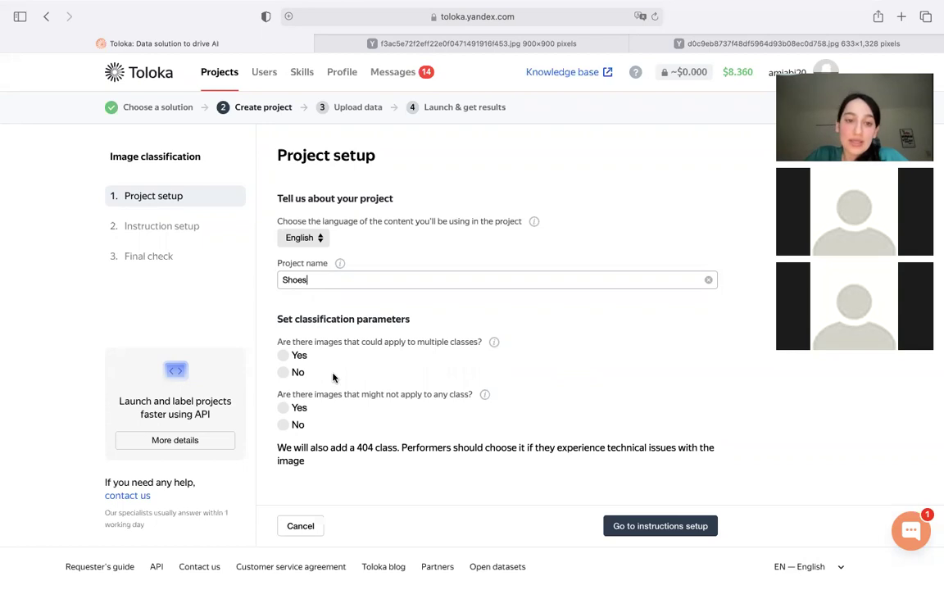
Answer No to images applying to multiple classes and to images fitting no class, and continue to the instruction setup
{"action": "left_click", "coordinate": [287, 375]}
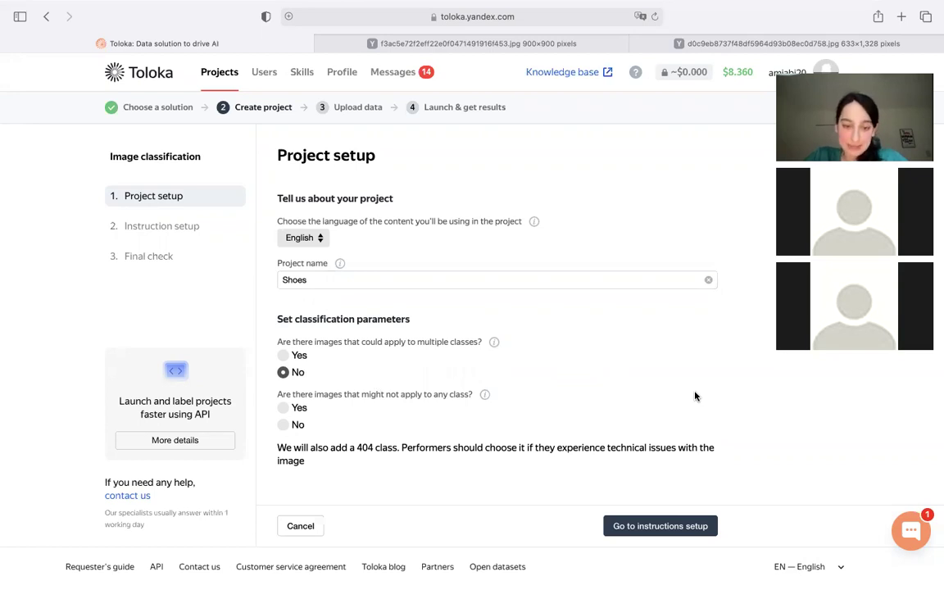
{"action": "left_click", "coordinate": [282, 425]}
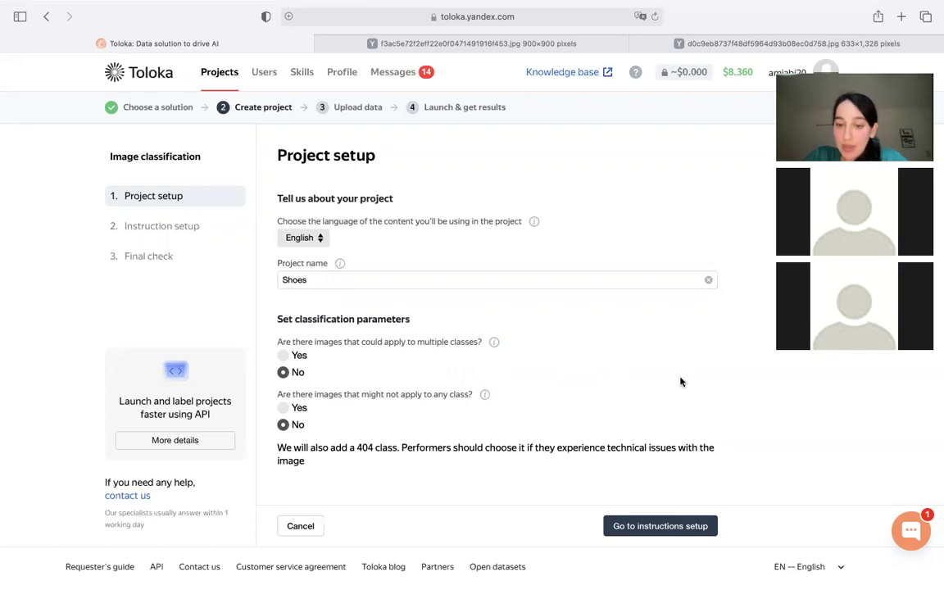
{"action": "left_click", "coordinate": [661, 526]}
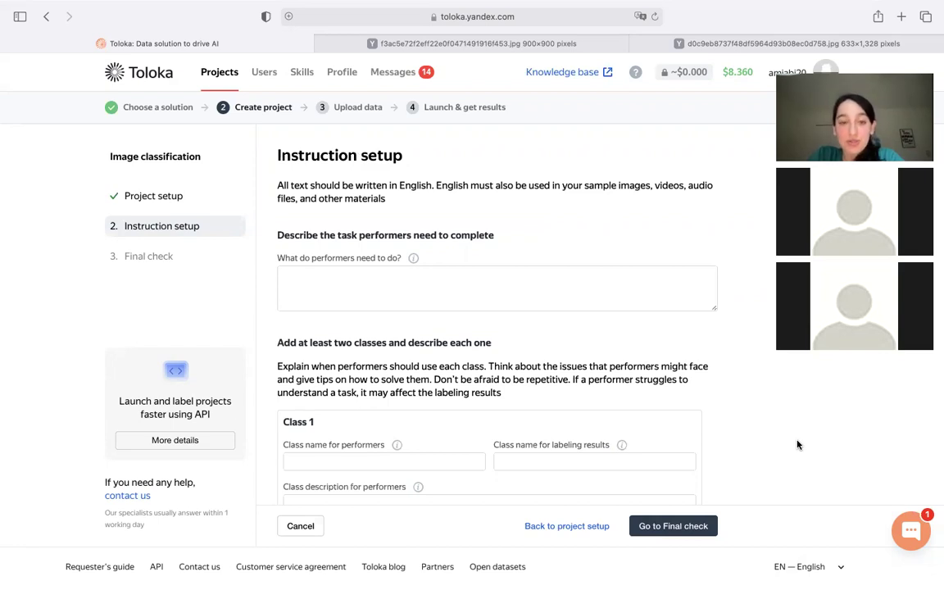
Describe the performers' task as "Look at the pictures and say whether there shoes or there are no shoes"
{"action": "left_click", "coordinate": [382, 297]}
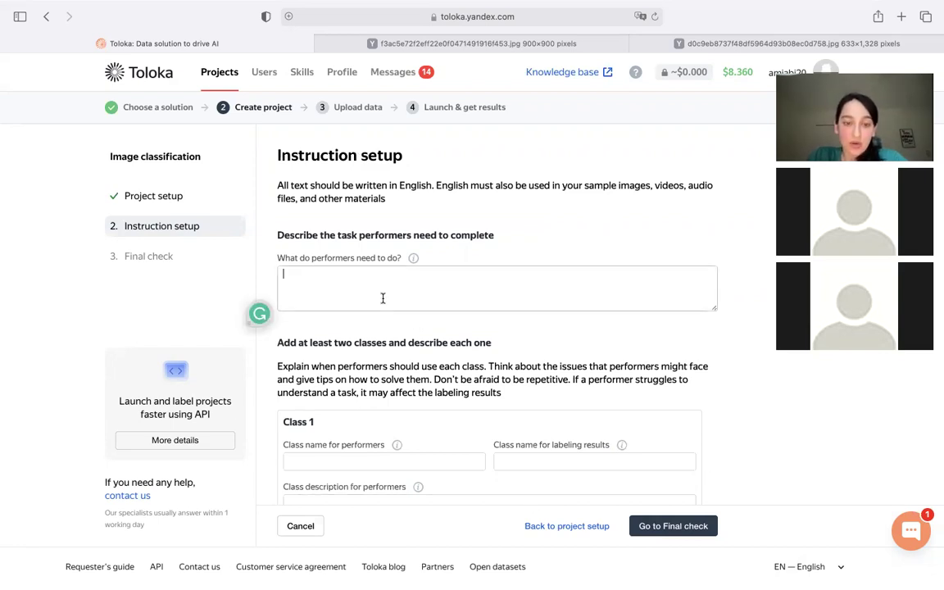
{"action": "type", "text": "Lo"}
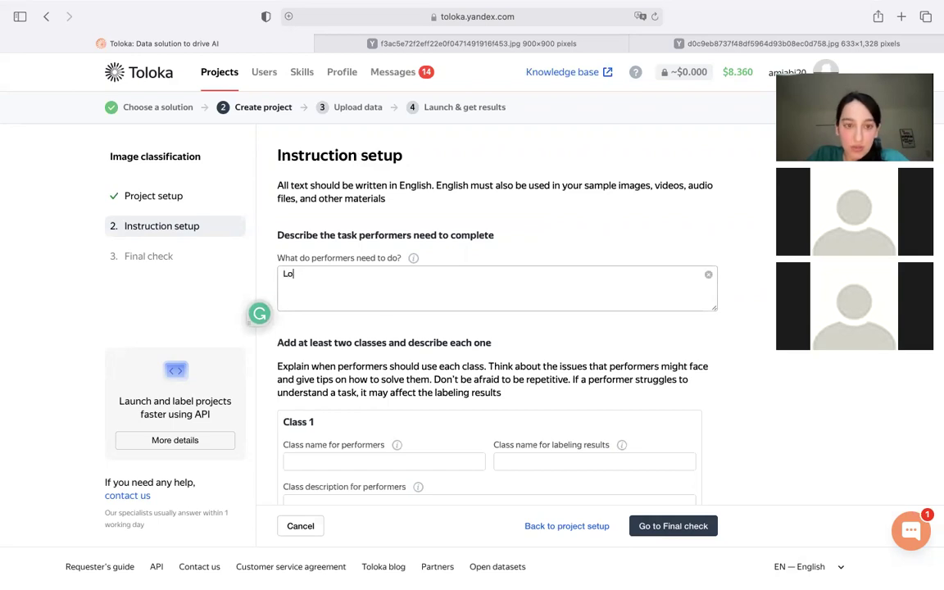
{"action": "type", "text": "ok at the p"}
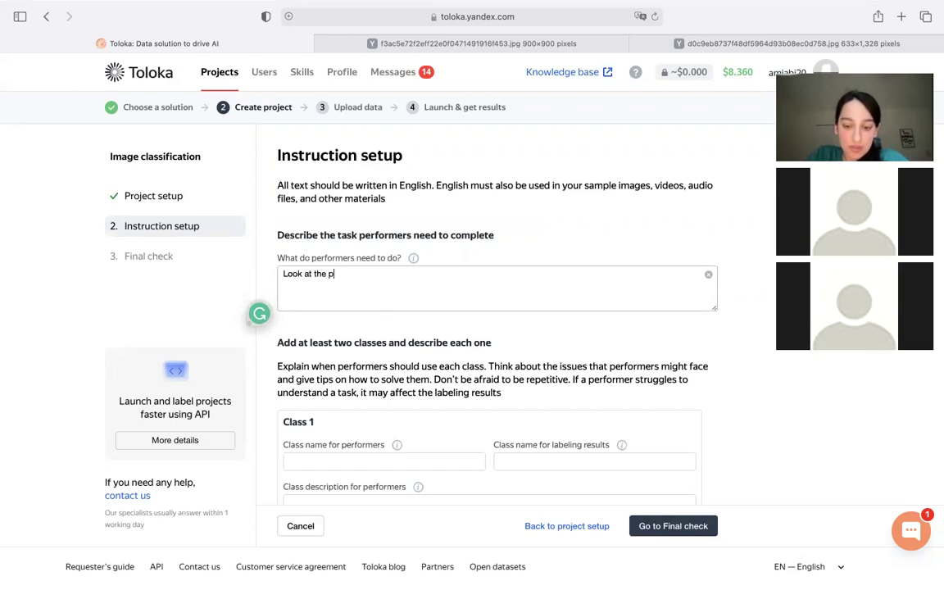
{"action": "type", "text": "ictu"}
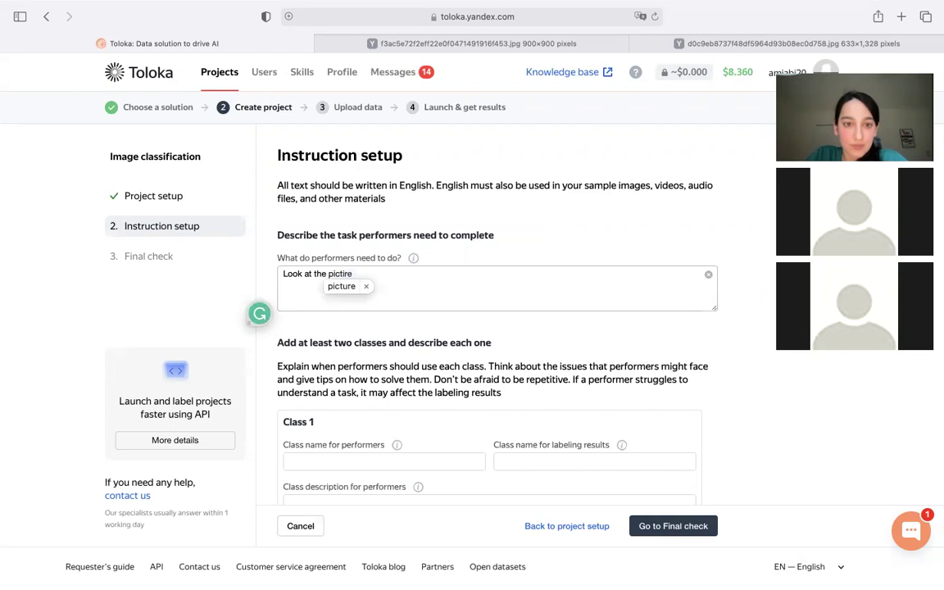
{"action": "key", "text": "BackSpace"}
{"action": "type", "text": "ure"}
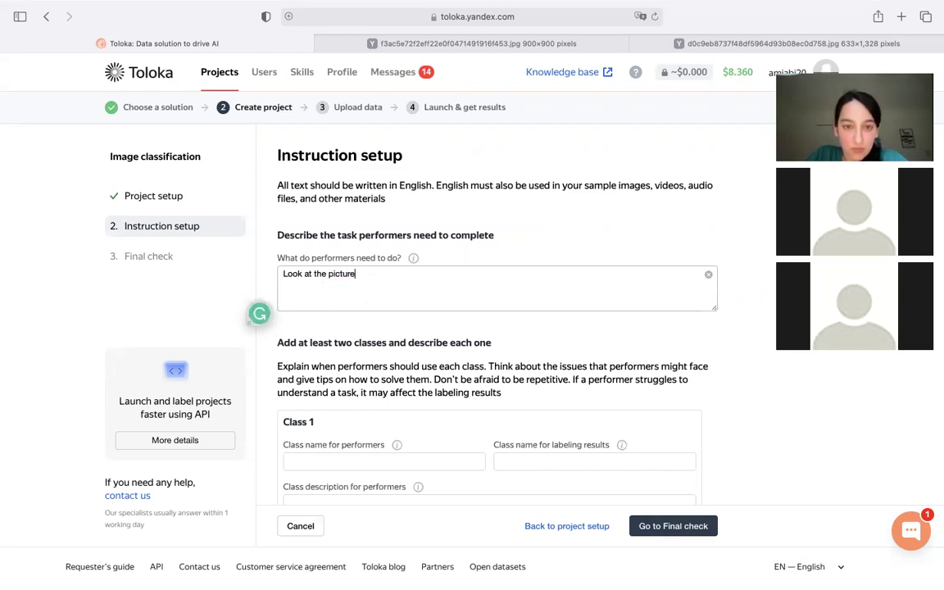
{"action": "type", "text": "s and"}
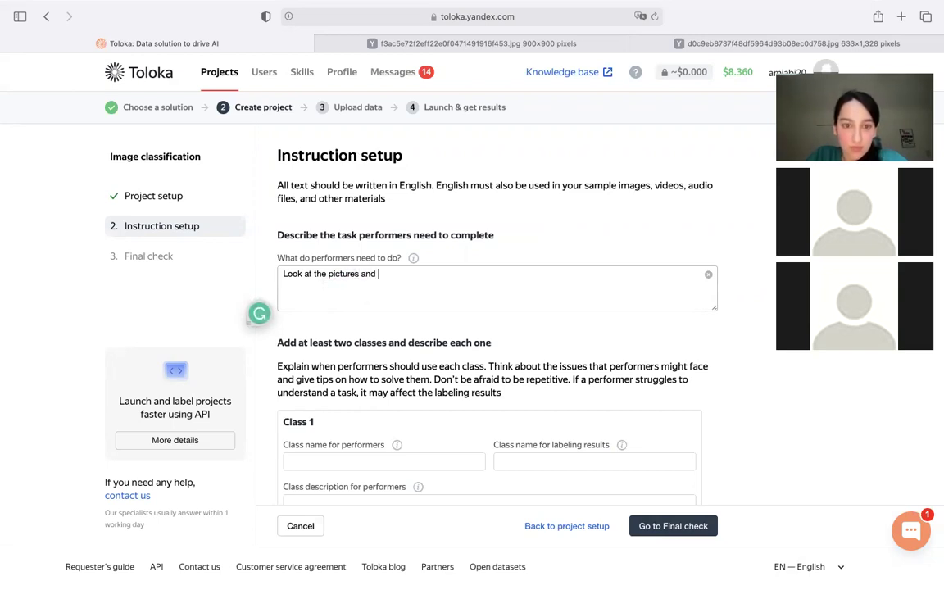
{"action": "type", "text": " say "}
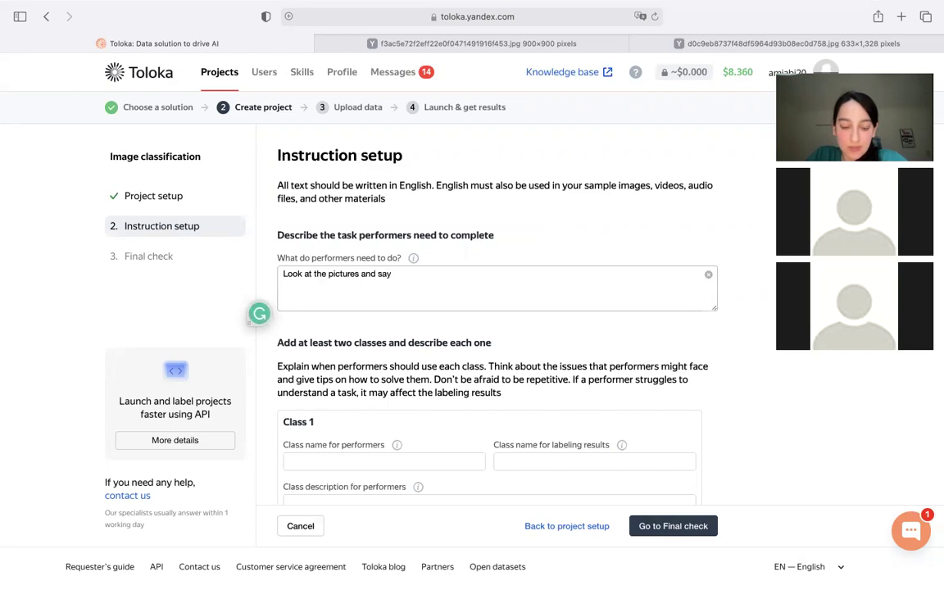
{"action": "type", "text": "whether "}
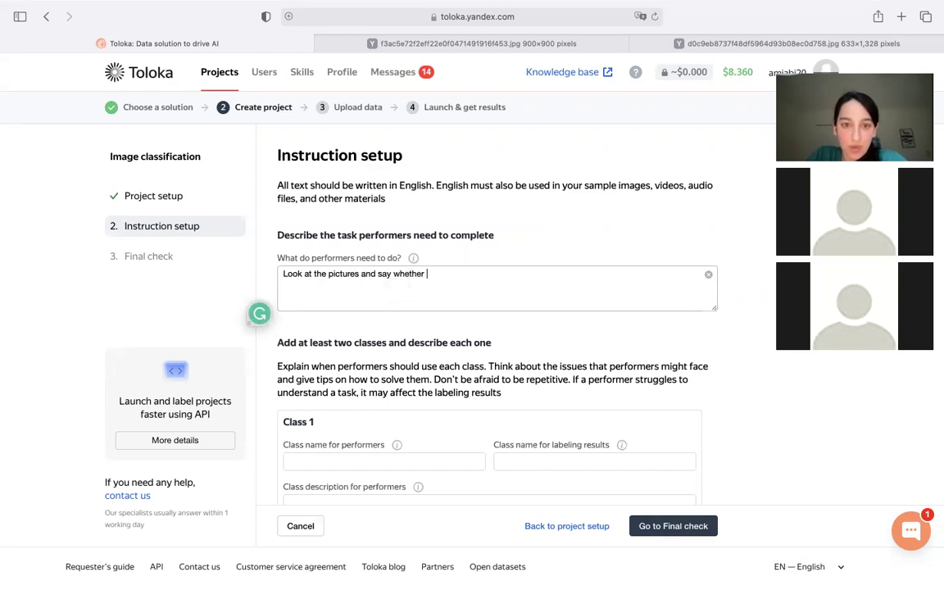
{"action": "type", "text": "there shoes"}
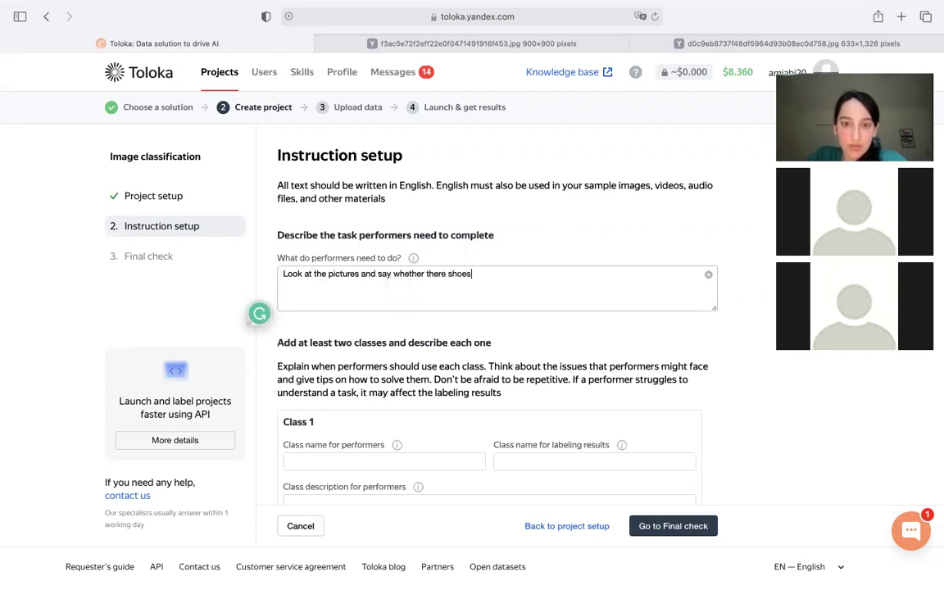
{"action": "type", "text": " or no"}
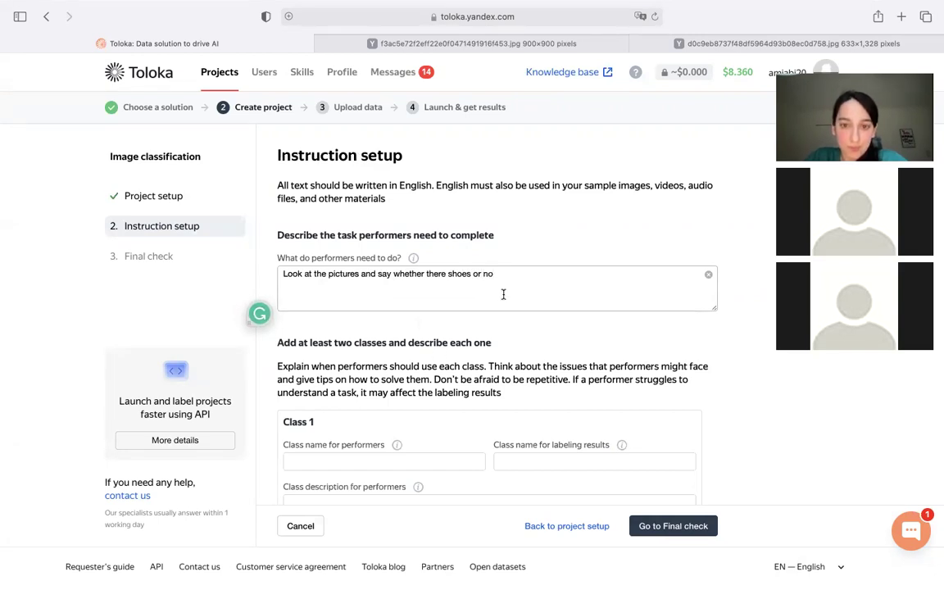
{"action": "key", "text": "BackSpace"}
{"action": "key", "text": "BackSpace"}
{"action": "type", "text": "there "}
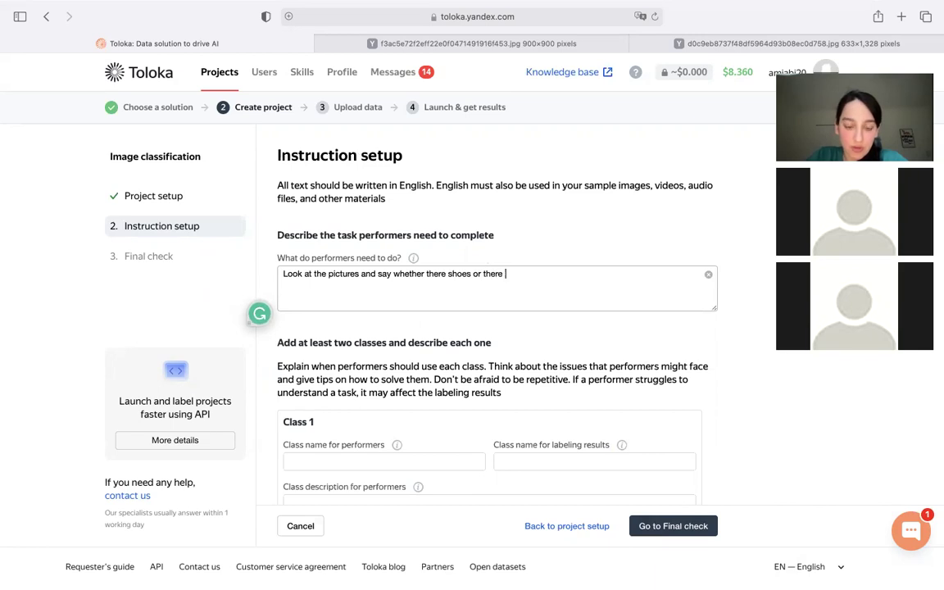
{"action": "type", "text": "are no shoes"}
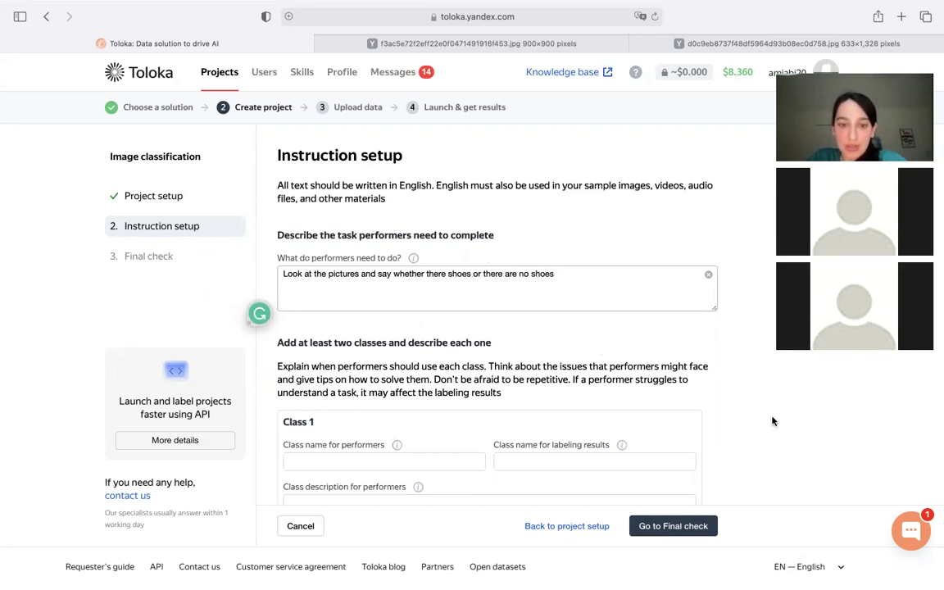
Define Class 1 with both names set to "Yes" and the description "There are shoes on the picture"
{"action": "scroll", "coordinate": [773, 420], "scroll_direction": "down", "scroll_amount": 3}
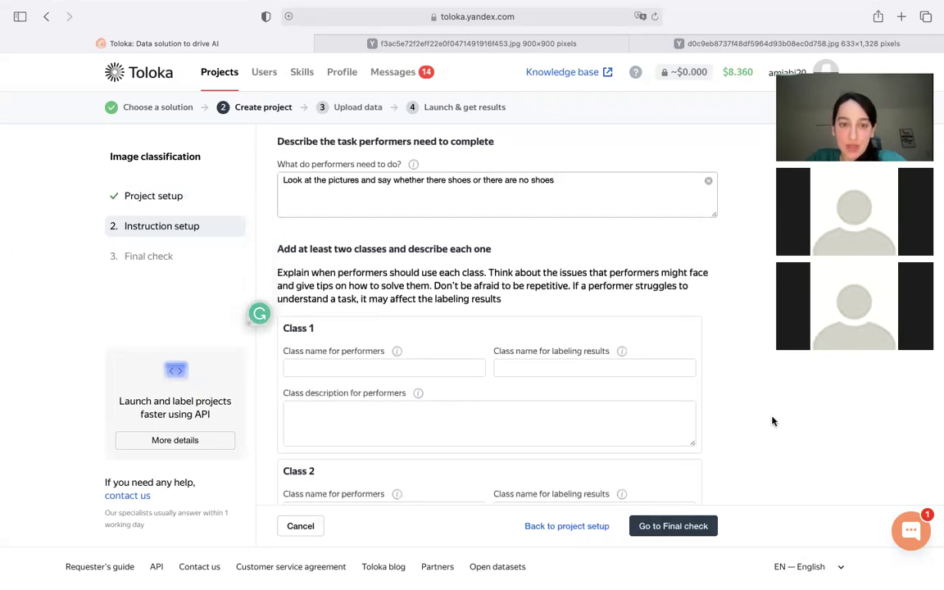
{"action": "scroll", "coordinate": [773, 420], "scroll_direction": "down", "scroll_amount": 2}
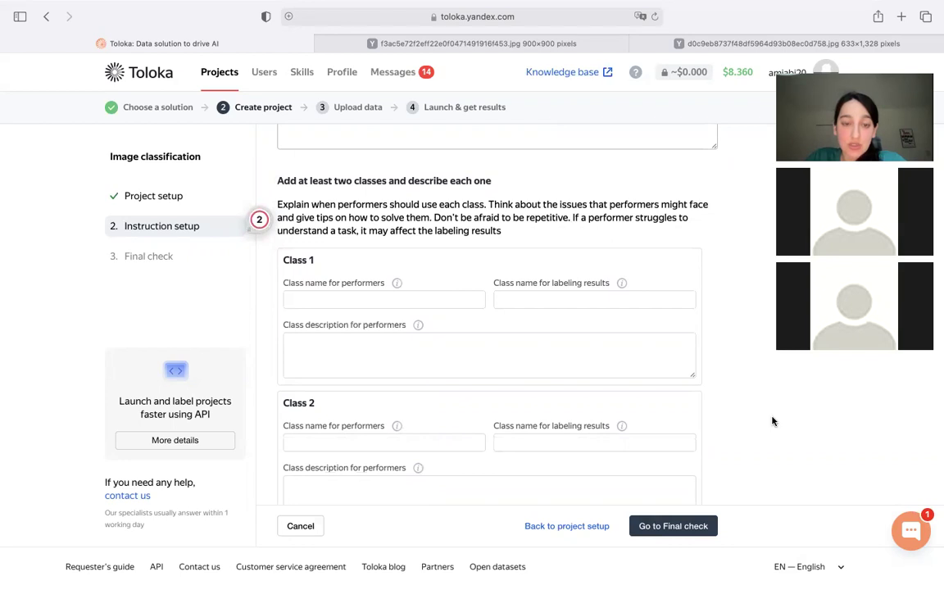
{"action": "left_click", "coordinate": [319, 301]}
{"action": "type", "text": "Yes"}
{"action": "left_click", "coordinate": [553, 300]}
{"action": "type", "text": "Ye"}
{"action": "left_click", "coordinate": [477, 351]}
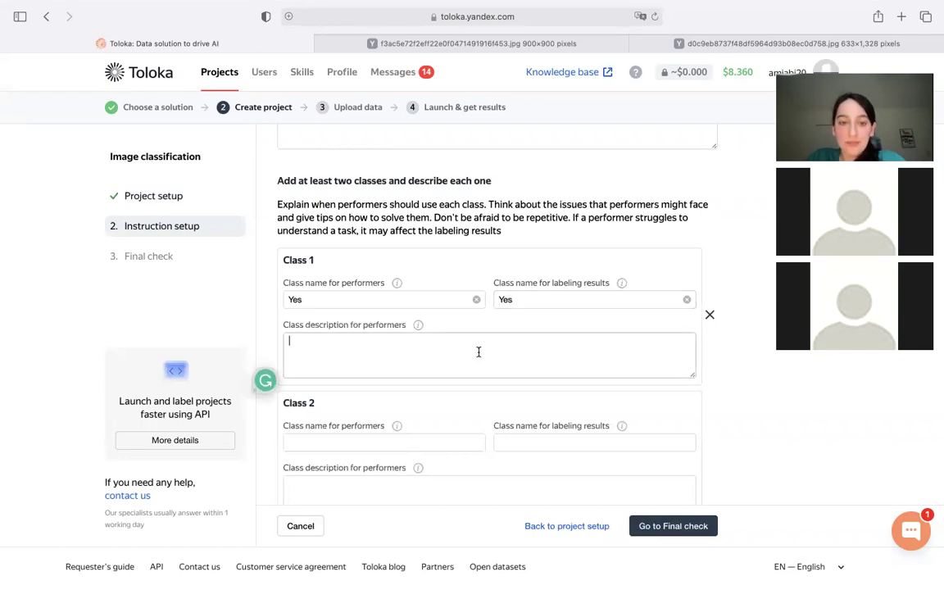
{"action": "type", "text": "There are shoes on the picture"}
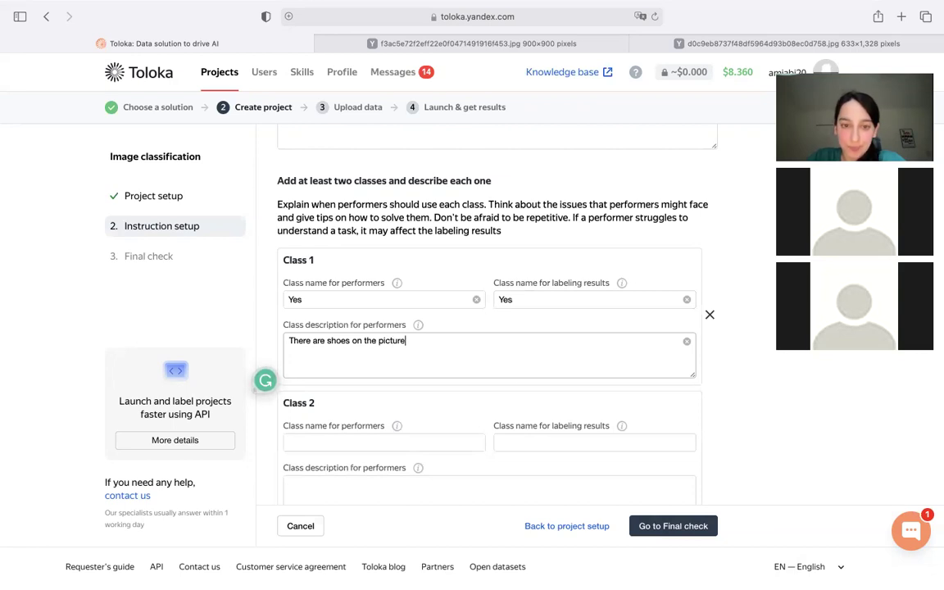
Define Class 2 with both names set to "No" and the description "There are no shoes on the picture"
{"action": "scroll", "coordinate": [565, 426], "scroll_direction": "down", "scroll_amount": 3}
{"action": "left_click", "coordinate": [391, 371]}
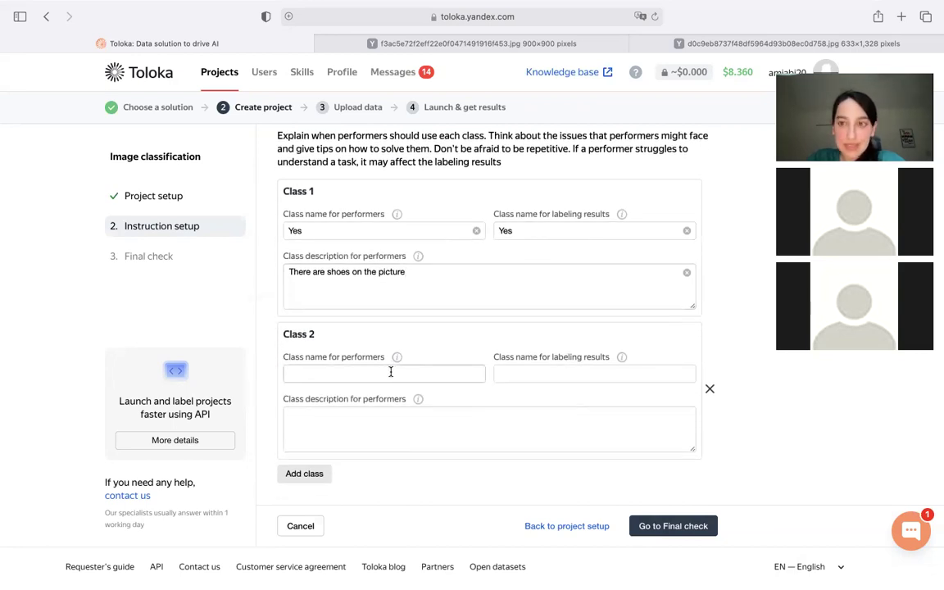
{"action": "type", "text": "N"}
{"action": "key", "text": "BackSpace"}
{"action": "type", "text": "No"}
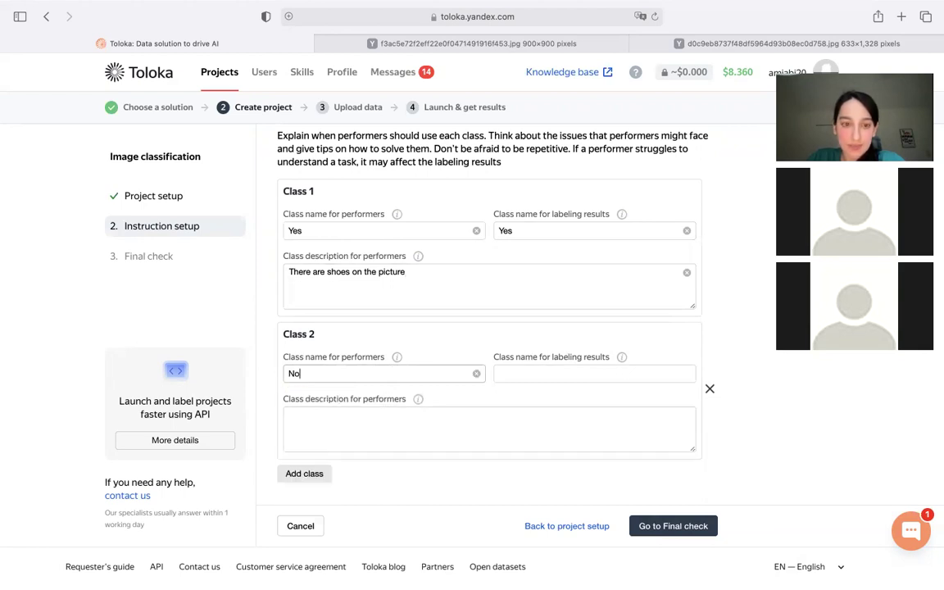
{"action": "left_click", "coordinate": [543, 371]}
{"action": "type", "text": "No"}
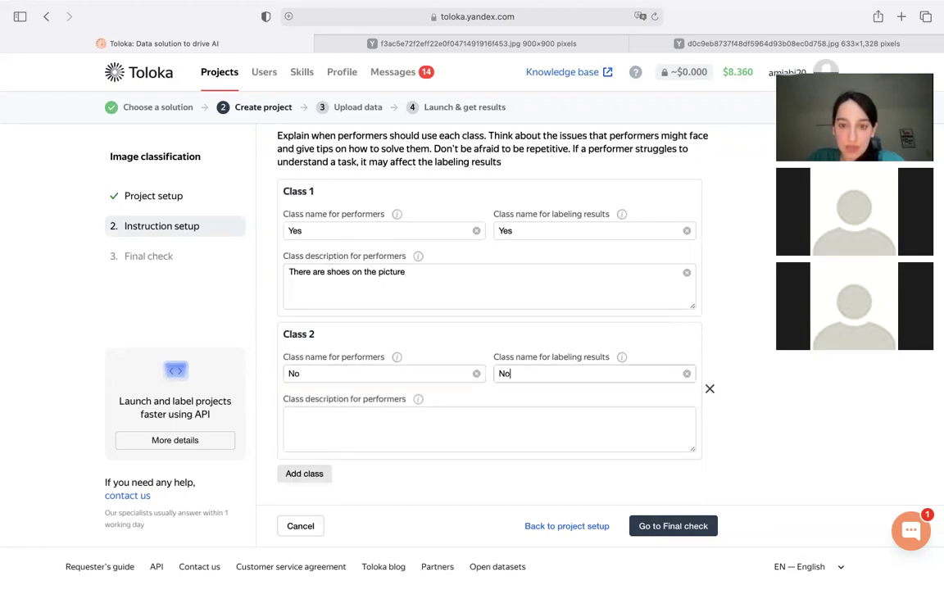
{"action": "left_click", "coordinate": [430, 424]}
{"action": "type", "text": "There"}
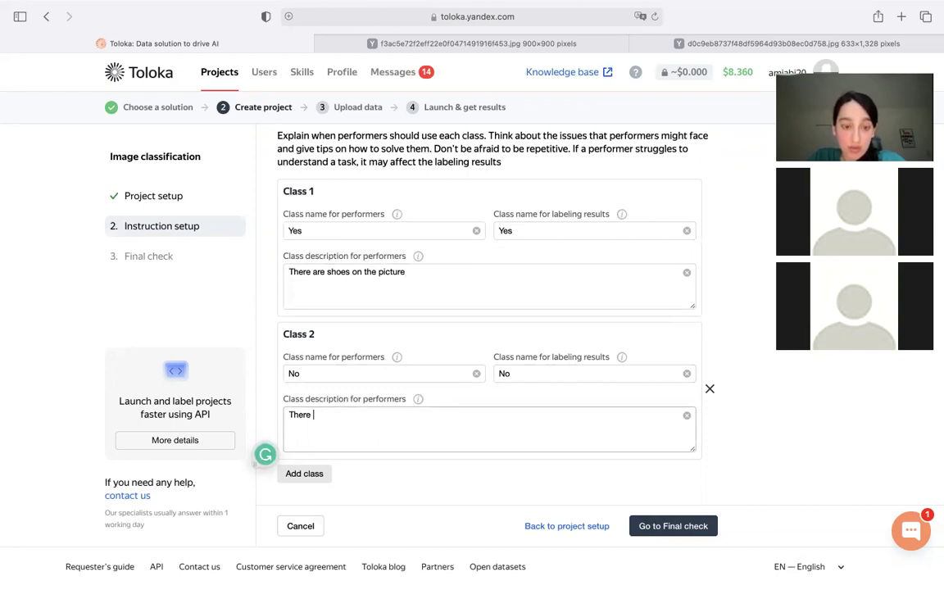
{"action": "type", "text": "a"}
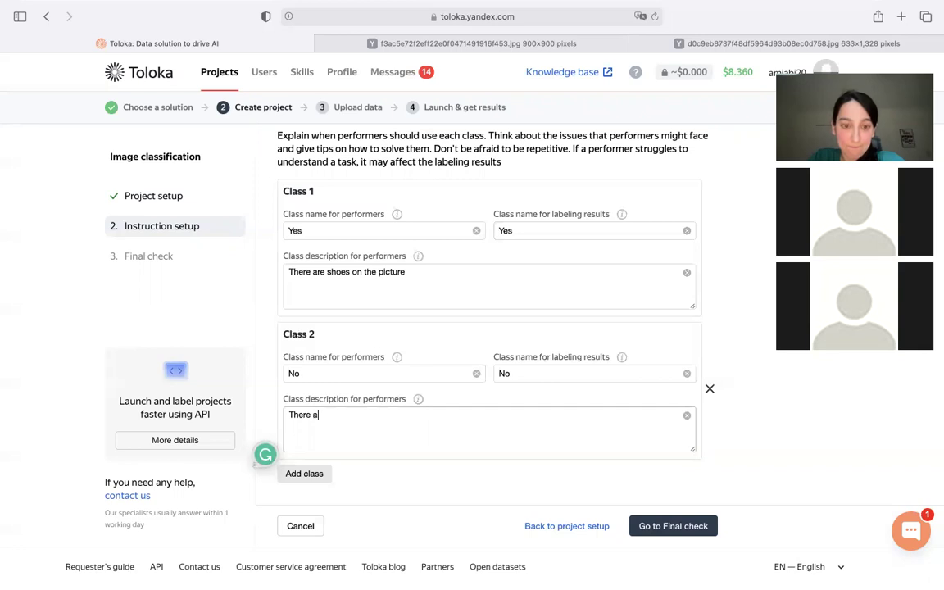
{"action": "type", "text": "re no shoes"}
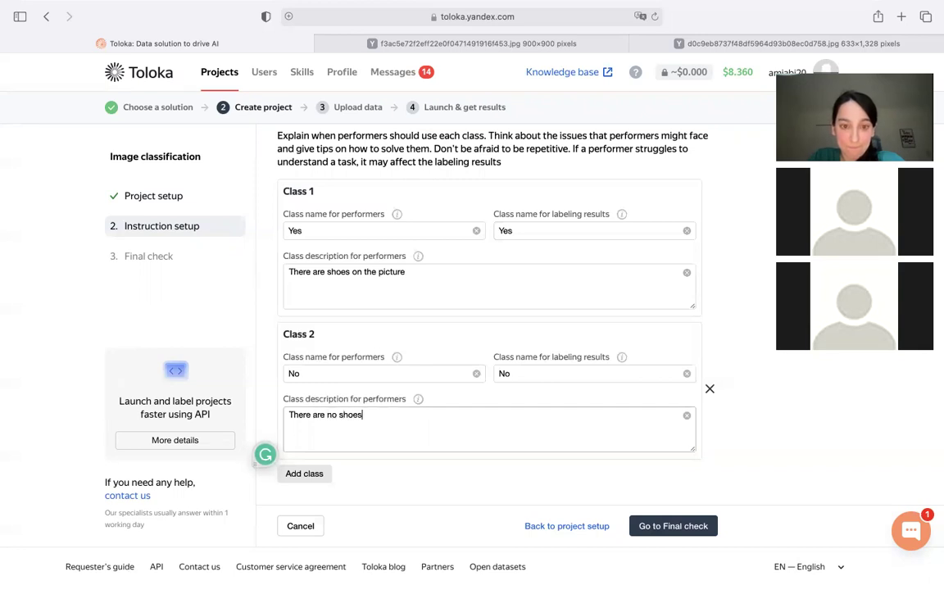
{"action": "type", "text": " on the pic"}
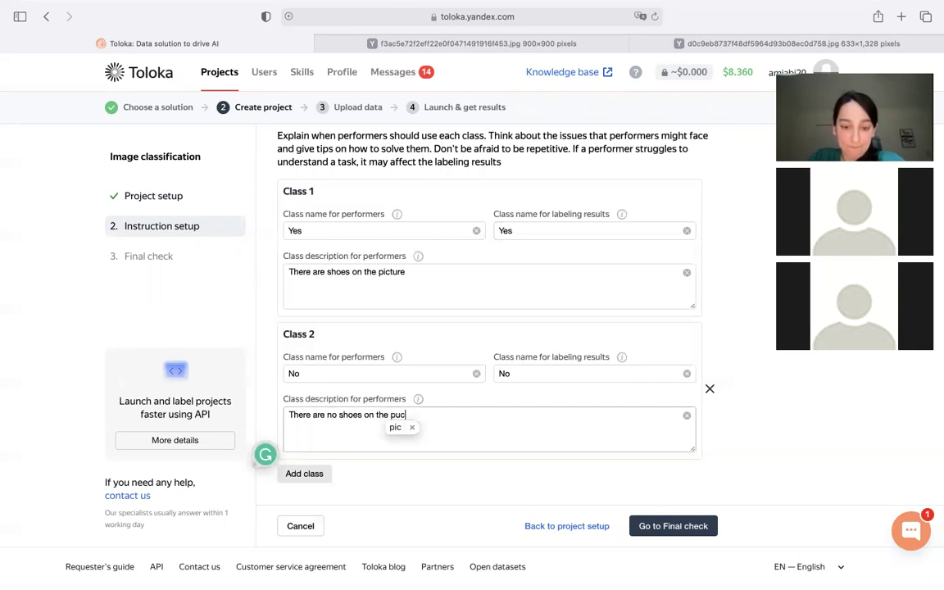
{"action": "type", "text": "ture"}
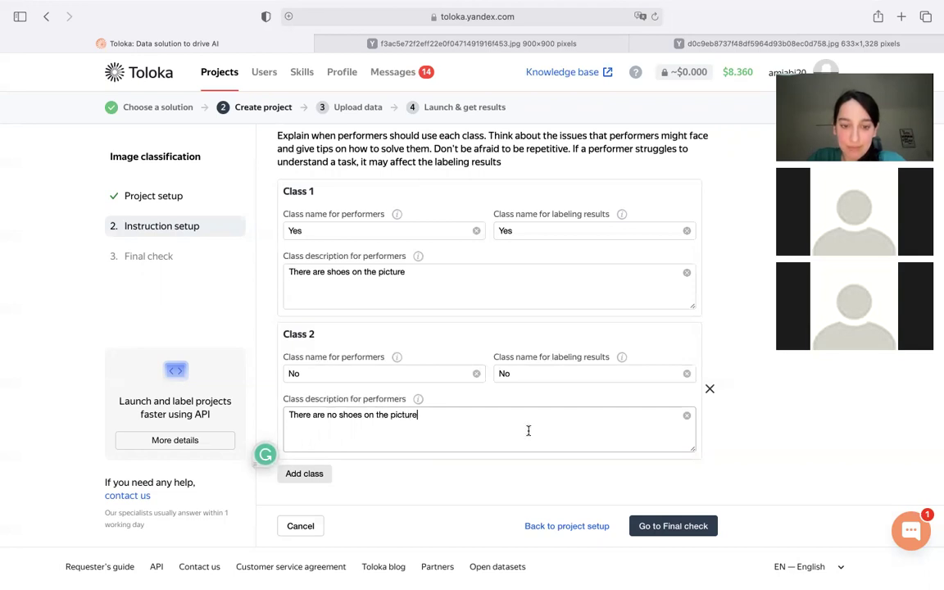
Review the entered instructions and try to proceed to the final check with the sample image examples left empty
{"action": "scroll", "coordinate": [490, 468], "scroll_direction": "up", "scroll_amount": 2}
{"action": "scroll", "coordinate": [488, 466], "scroll_direction": "up", "scroll_amount": 5}
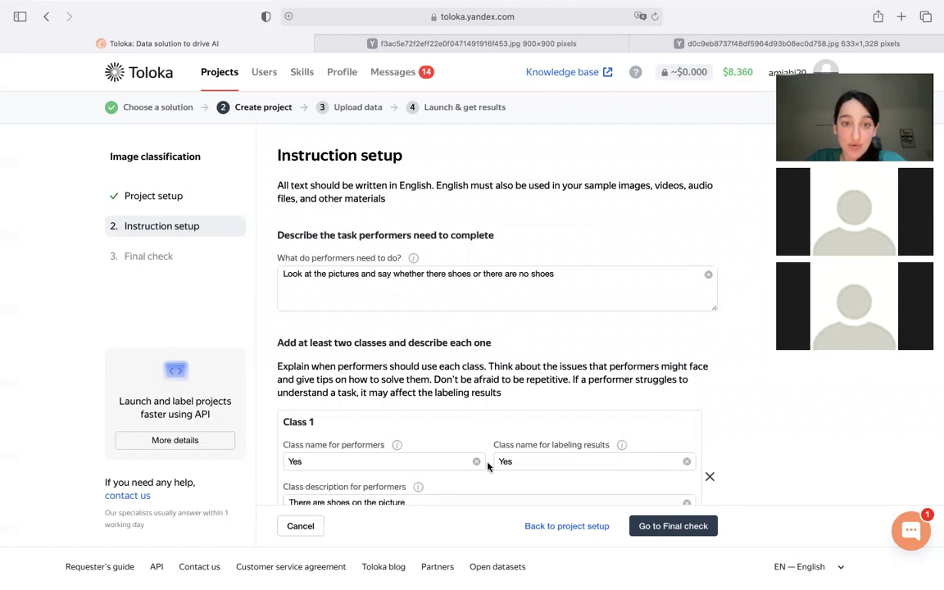
{"action": "scroll", "coordinate": [565, 356], "scroll_direction": "down", "scroll_amount": 10}
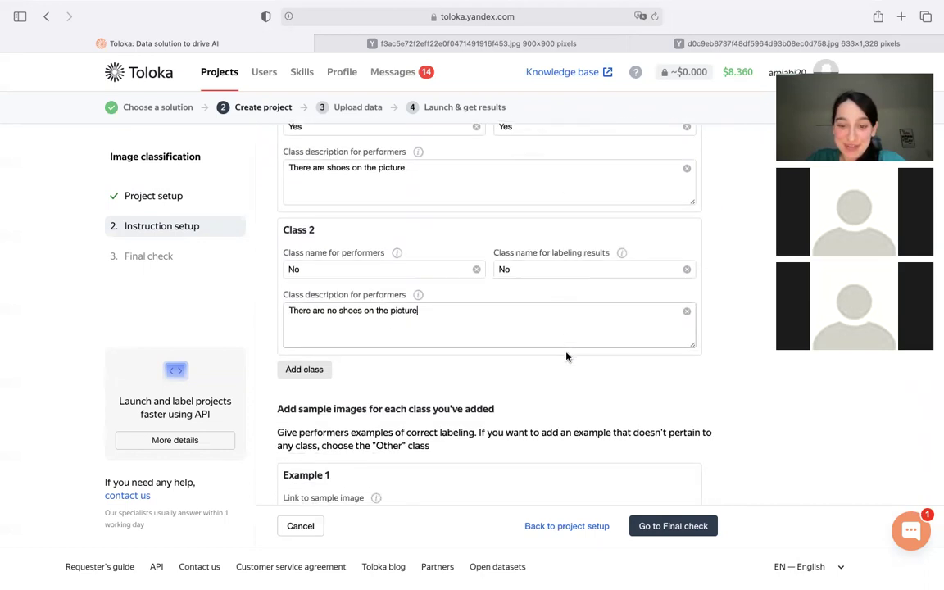
{"action": "scroll", "coordinate": [563, 396], "scroll_direction": "down", "scroll_amount": 11}
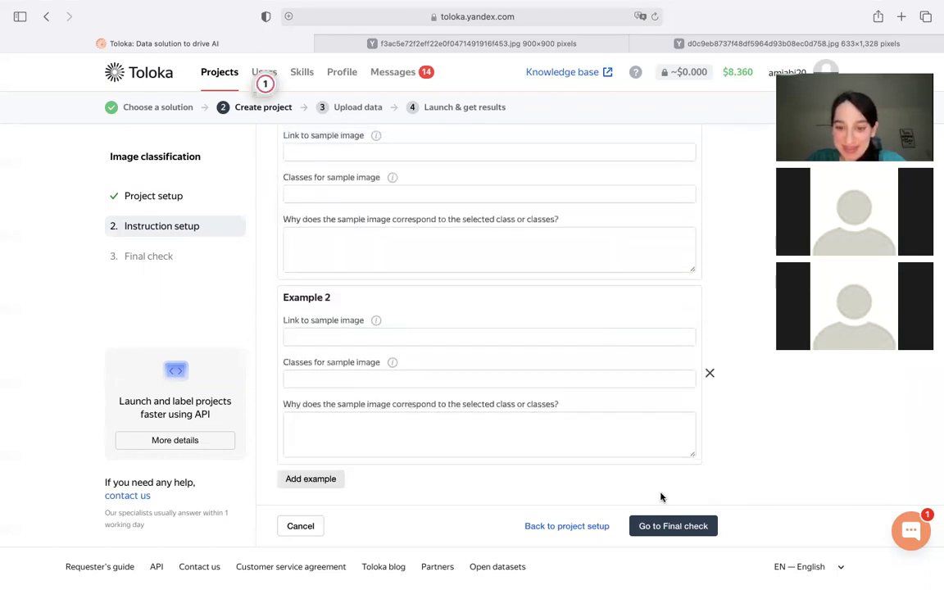
{"action": "left_click", "coordinate": [673, 527]}
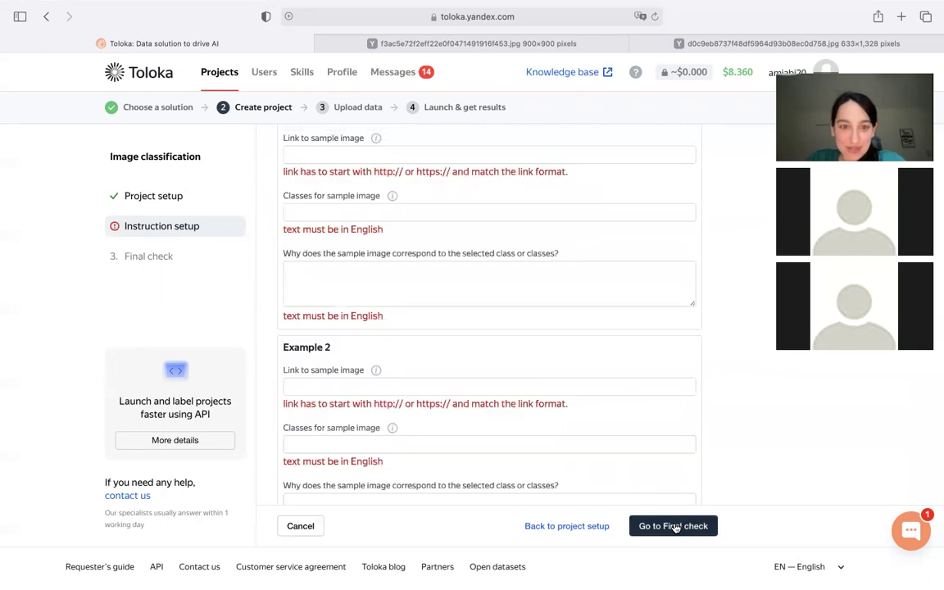
{"action": "scroll", "coordinate": [601, 392], "scroll_direction": "up", "scroll_amount": 20}
{"action": "scroll", "coordinate": [600, 392], "scroll_direction": "down", "scroll_amount": 18}
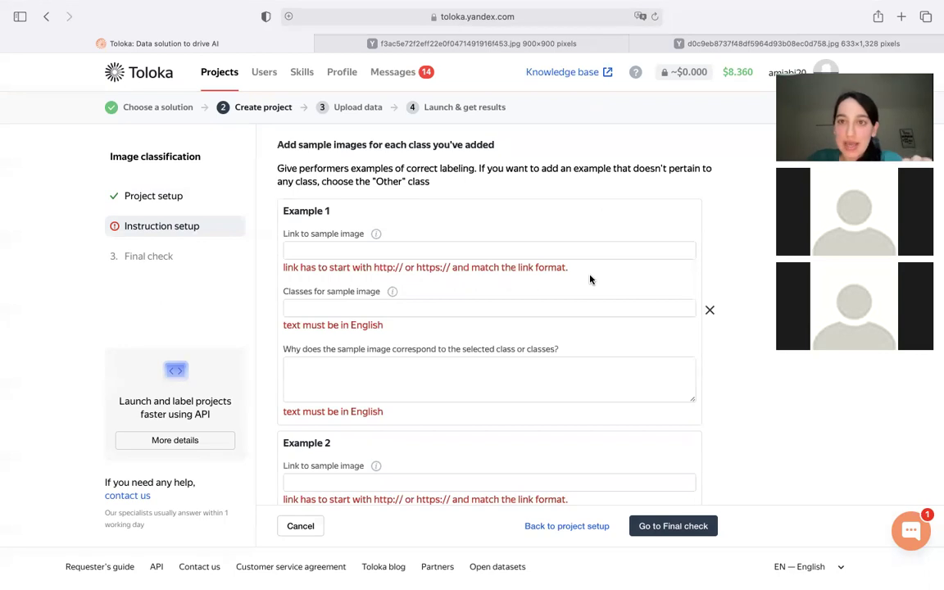
{"action": "mouse_move", "coordinate": [692, 6]}
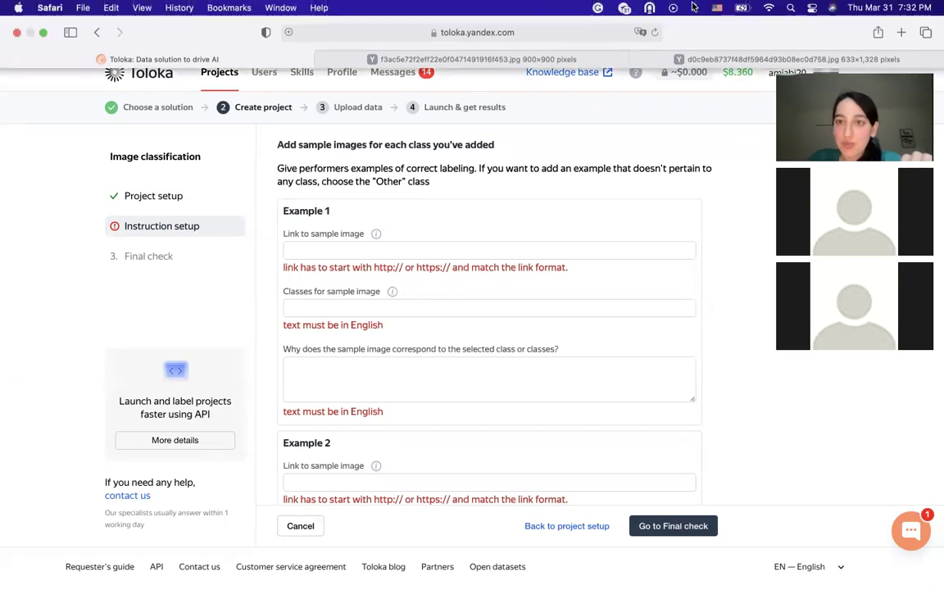
{"action": "left_click", "coordinate": [525, 63]}
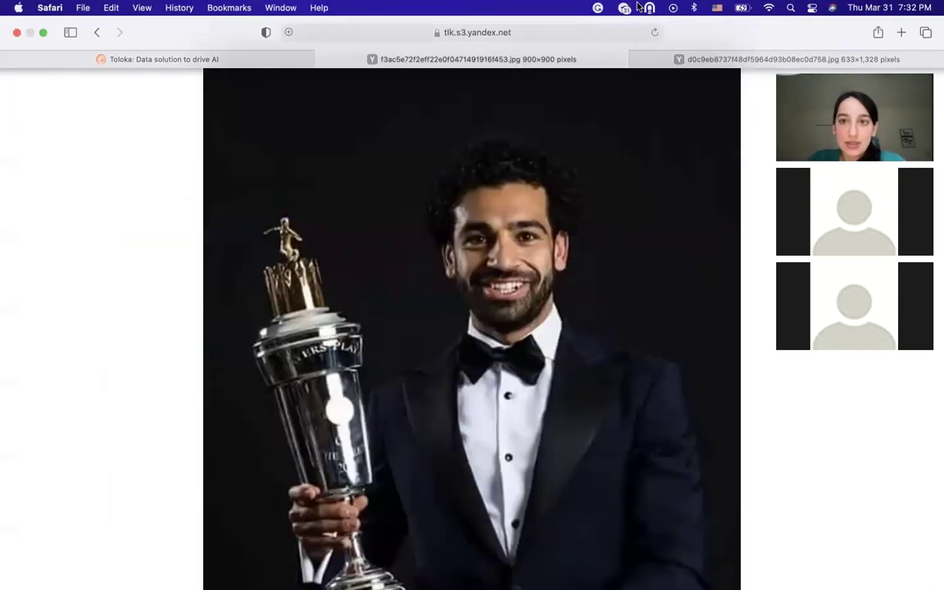
{"action": "left_click", "coordinate": [512, 33]}
{"action": "key", "text": "cmd+c"}
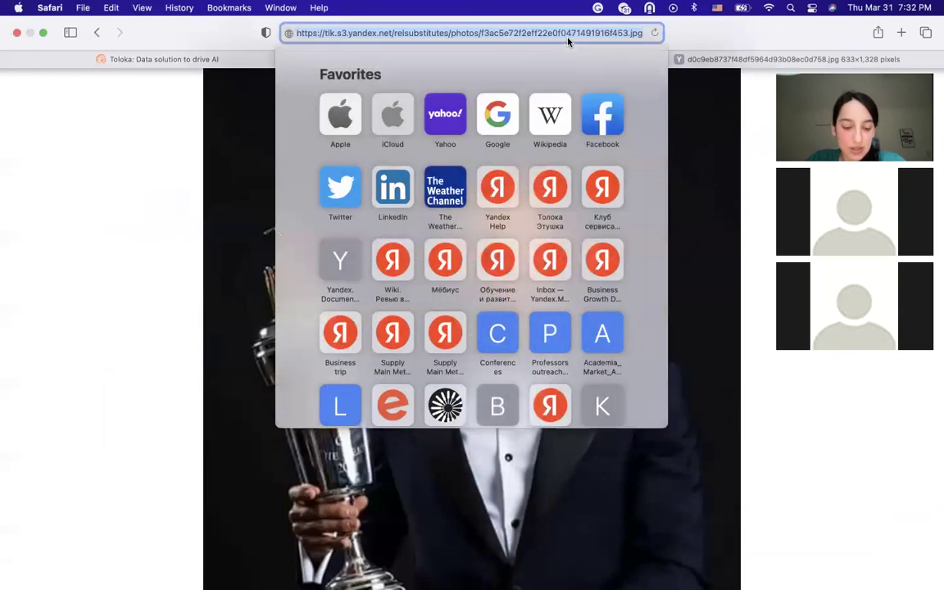
{"action": "left_click", "coordinate": [205, 63]}
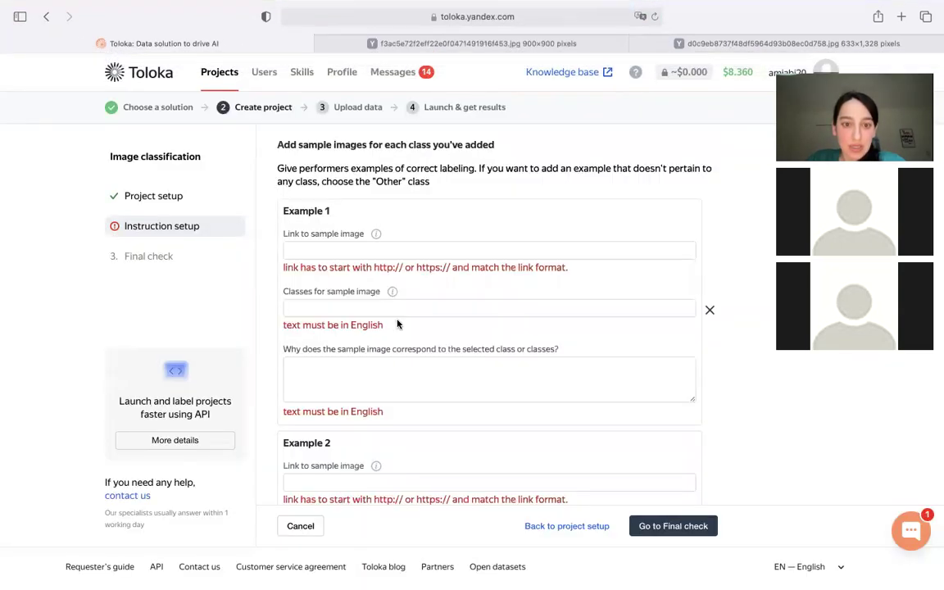
{"action": "left_click", "coordinate": [315, 253]}
{"action": "key", "text": "cmd+v"}
Set Example 1's sample image class to "No" and view the linked picture again
{"action": "left_click", "coordinate": [319, 292]}
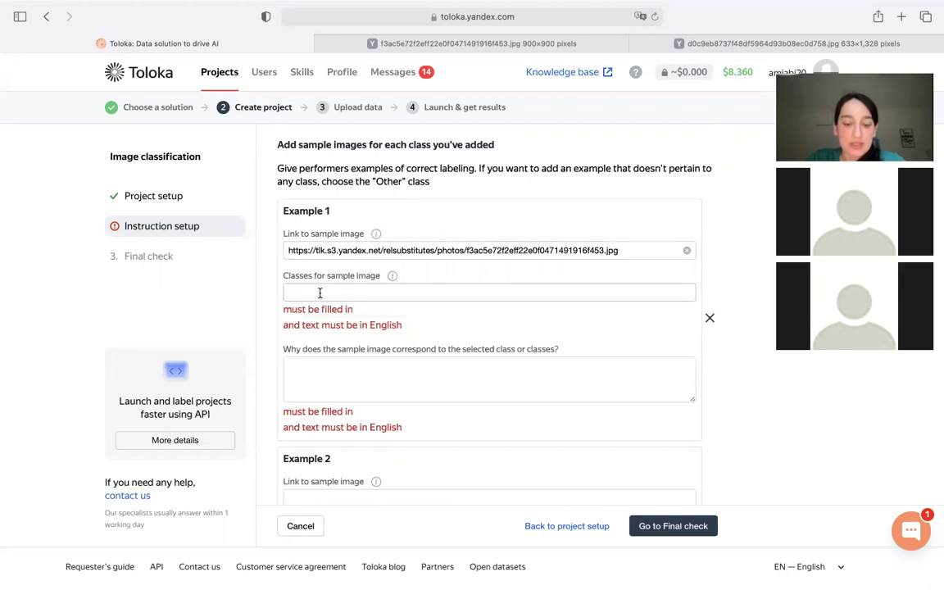
{"action": "type", "text": "No"}
{"action": "left_click", "coordinate": [473, 43]}
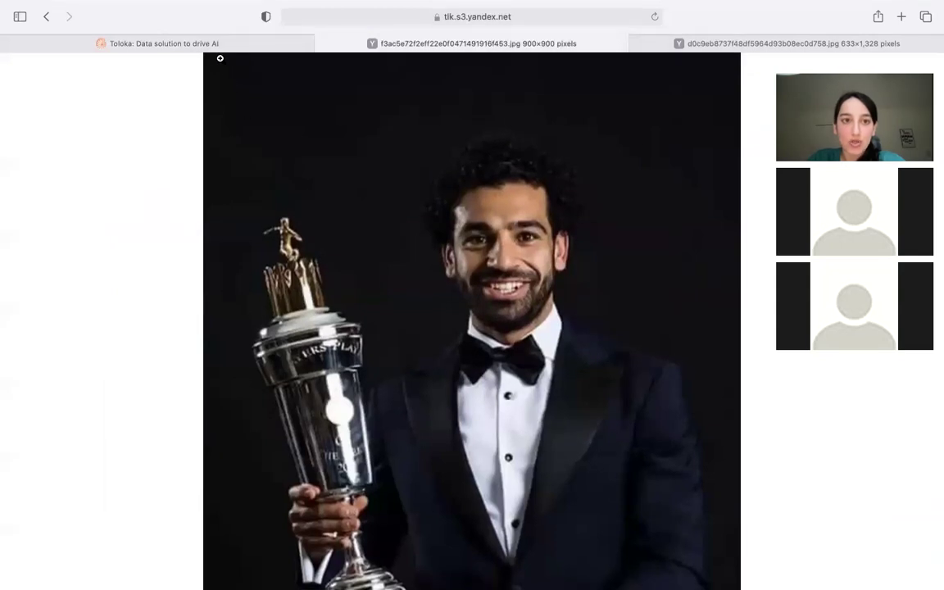
Enter "No shoes on the picture" as Example 1's explanation for its selected class
{"action": "left_click", "coordinate": [189, 45]}
{"action": "left_click", "coordinate": [306, 361]}
{"action": "type", "text": "N"}
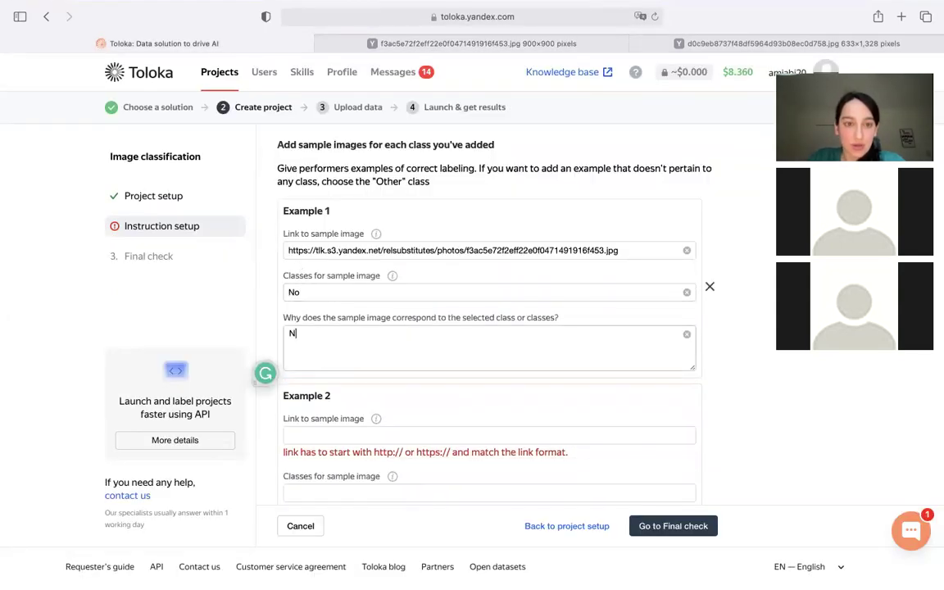
{"action": "type", "text": "o shoes on the picture"}
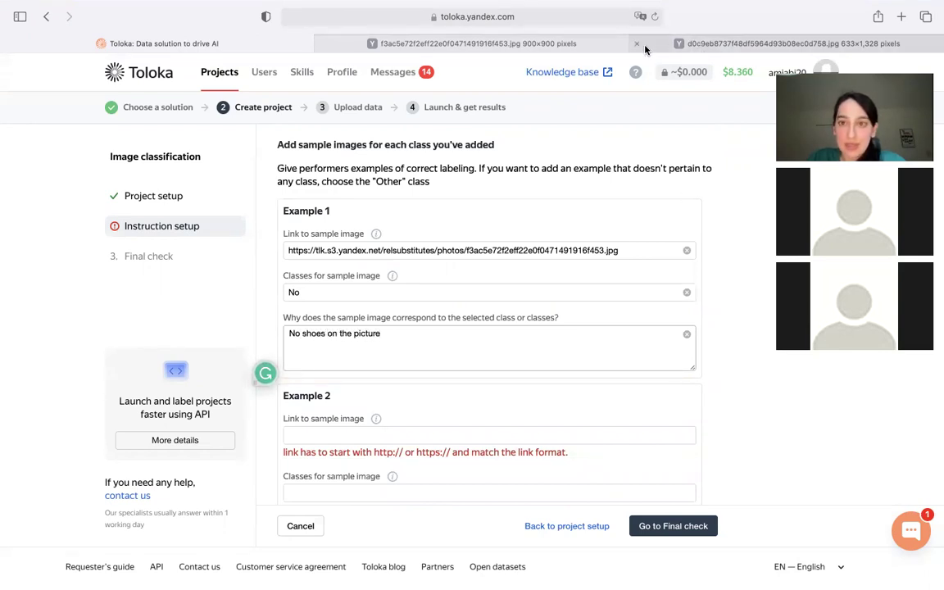
Copy the address of the open image d0c9eb8737f48df5964d93b08ec0d758.jpg and enter it as Example 2's sample image link
{"action": "left_click", "coordinate": [645, 46]}
{"action": "left_click", "coordinate": [576, 16]}
{"action": "key", "text": "super+c"}
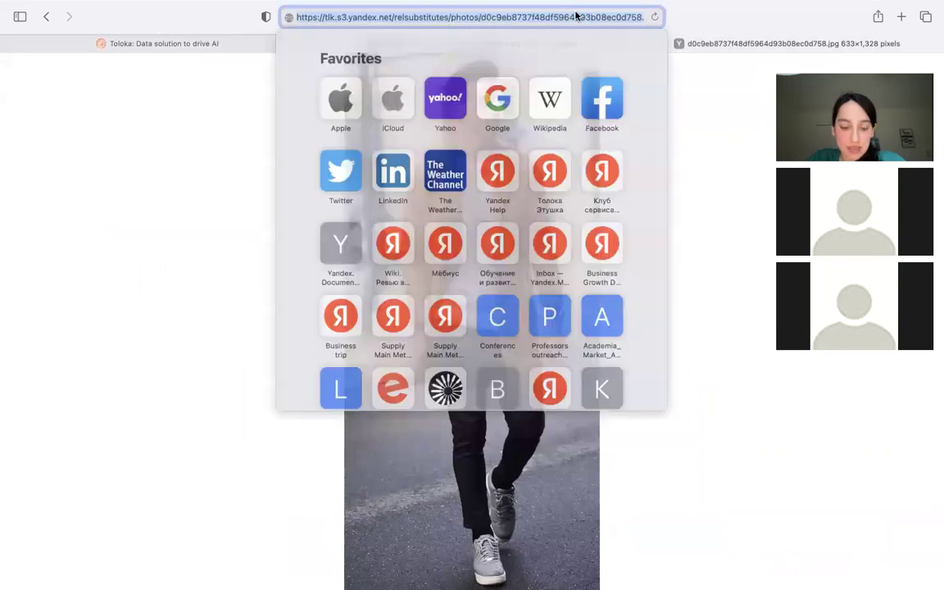
{"action": "left_click", "coordinate": [204, 42]}
{"action": "scroll", "coordinate": [339, 283], "scroll_direction": "down", "scroll_amount": 4}
{"action": "left_click", "coordinate": [306, 304]}
{"action": "key", "text": "super+v"}
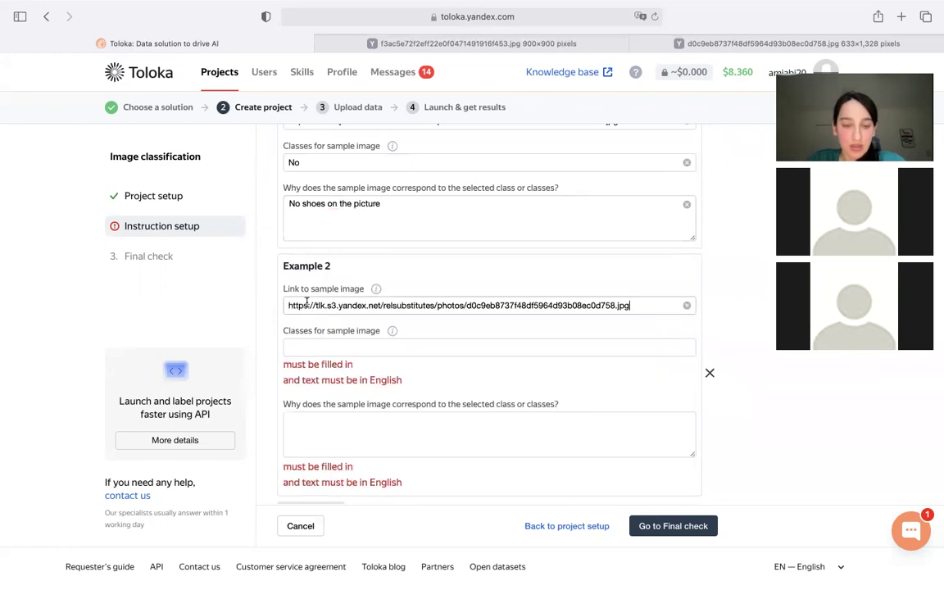
Set Example 2's sample image class to "Yes" with the explanation "There are shoes on the picture"
{"action": "left_click", "coordinate": [337, 346]}
{"action": "scroll", "coordinate": [337, 341], "scroll_direction": "down", "scroll_amount": 1}
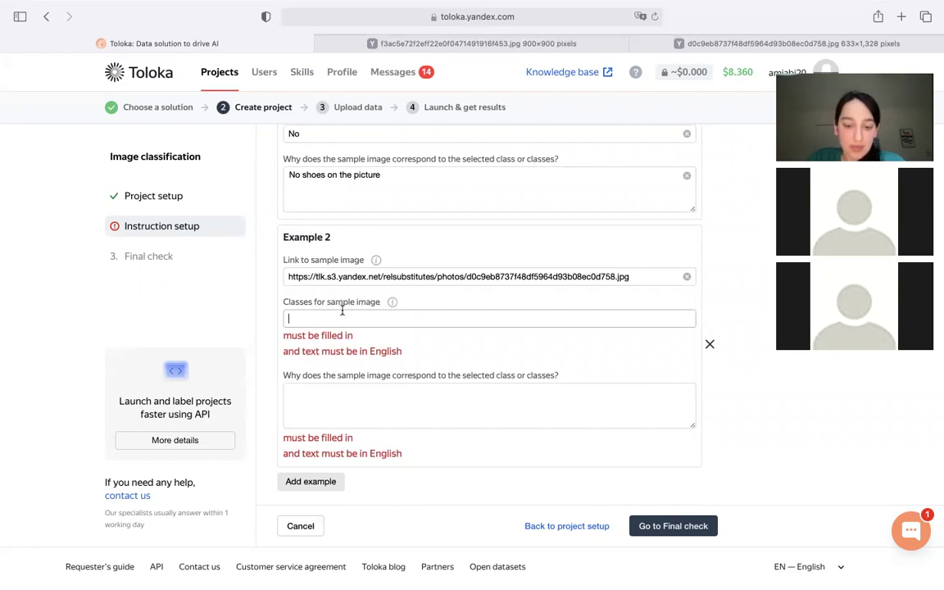
{"action": "type", "text": "Yes"}
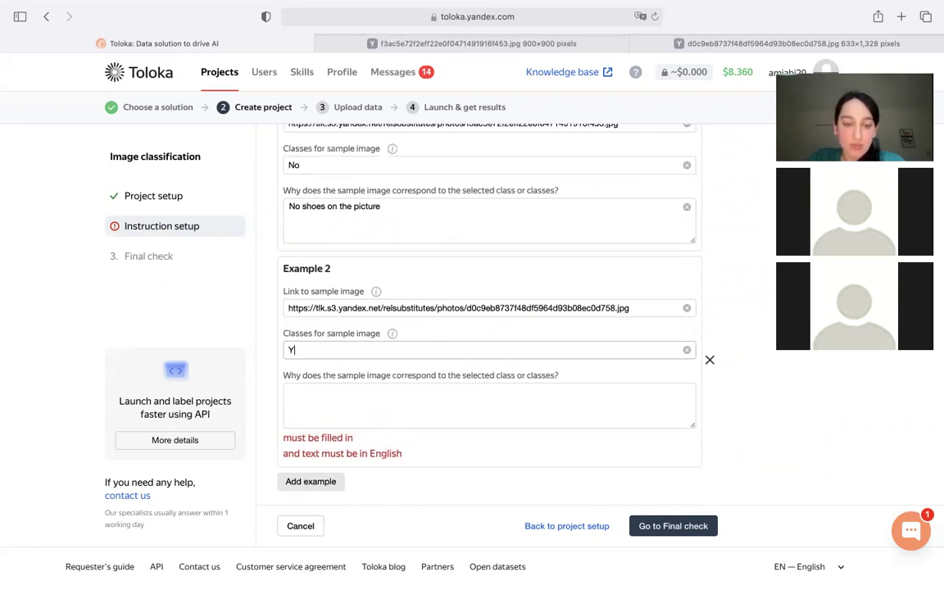
{"action": "left_click", "coordinate": [319, 398]}
{"action": "type", "text": "Th"}
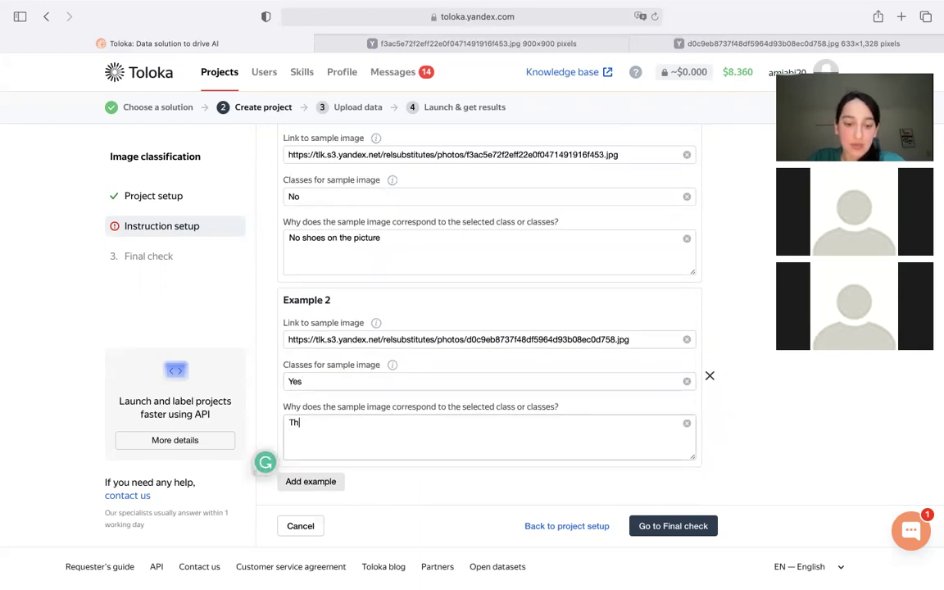
{"action": "type", "text": "ere are shoes"}
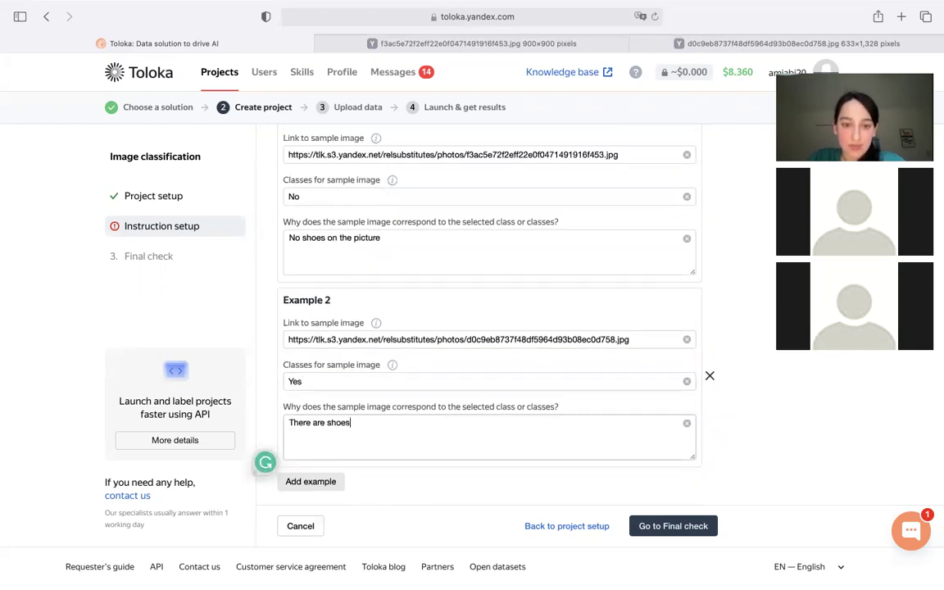
{"action": "type", "text": " on the picture"}
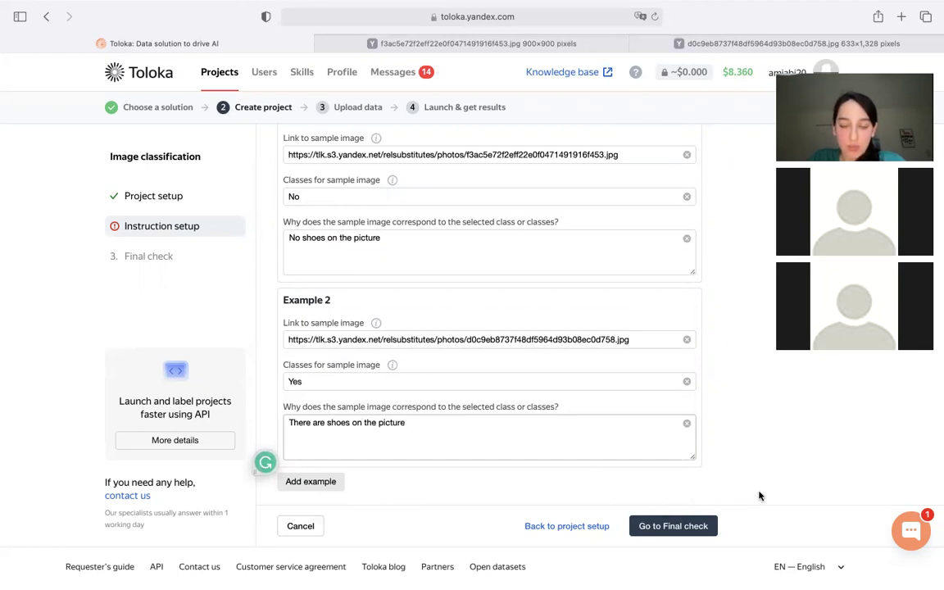
Proceed to the final check, review all project settings and examples, and create the project
{"action": "left_click", "coordinate": [672, 525]}
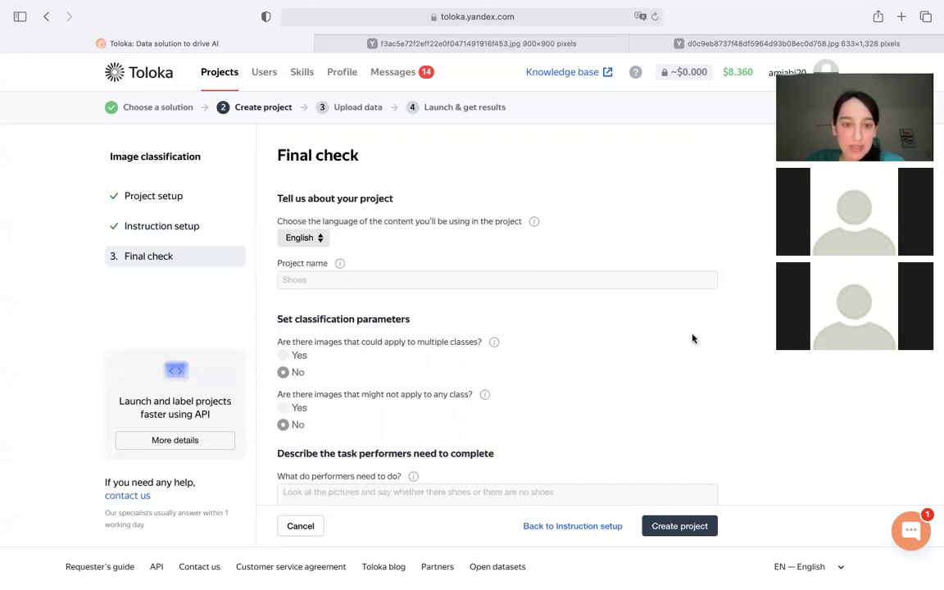
{"action": "scroll", "coordinate": [693, 338], "scroll_direction": "down", "scroll_amount": 1}
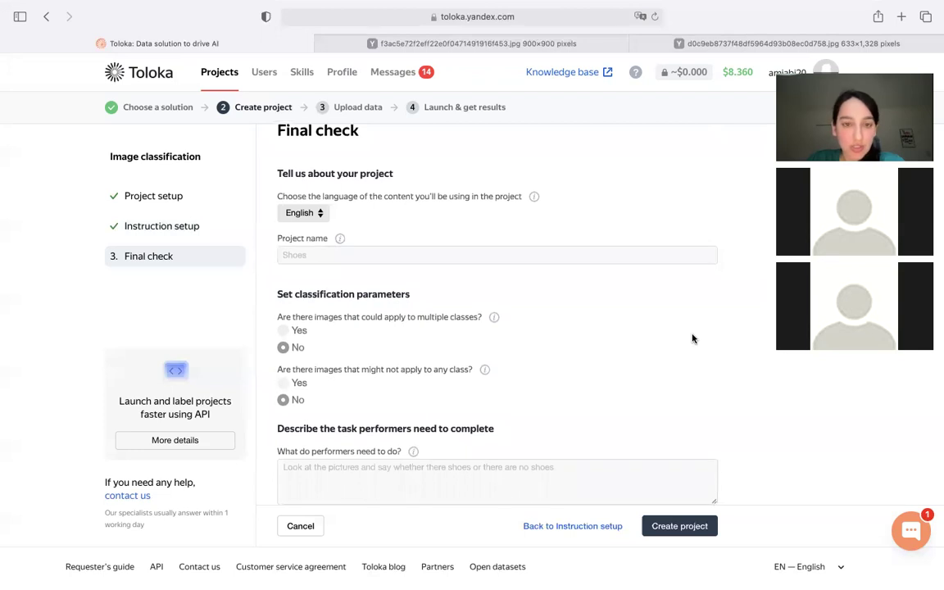
{"action": "scroll", "coordinate": [692, 338], "scroll_direction": "down", "scroll_amount": 5}
{"action": "scroll", "coordinate": [692, 339], "scroll_direction": "down", "scroll_amount": 10}
{"action": "scroll", "coordinate": [693, 339], "scroll_direction": "down", "scroll_amount": 10}
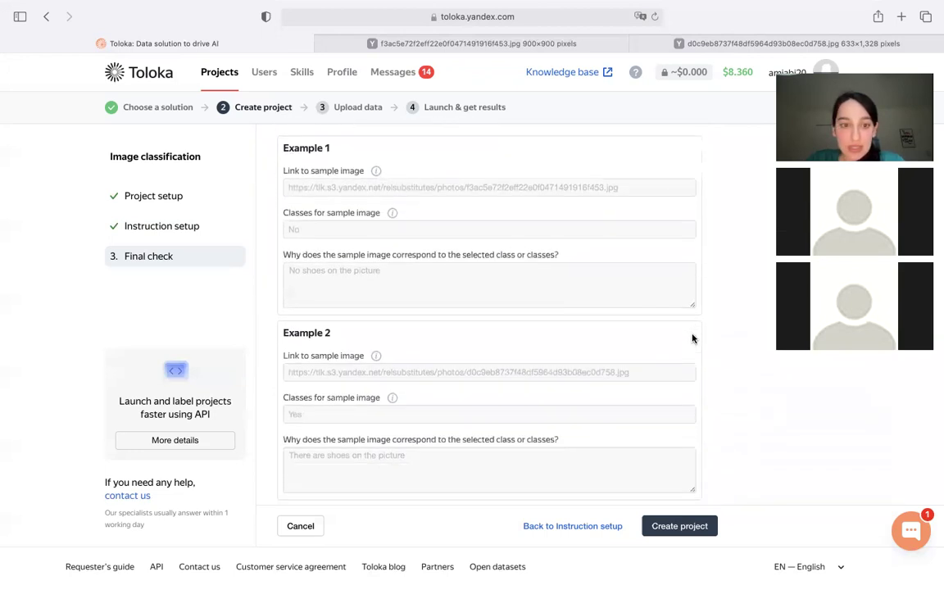
{"action": "scroll", "coordinate": [692, 339], "scroll_direction": "down", "scroll_amount": 1}
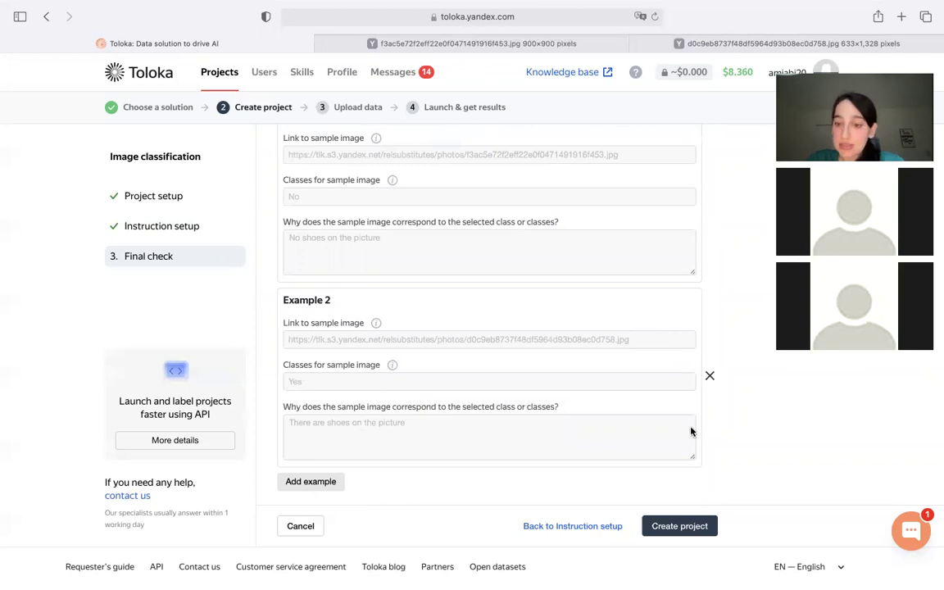
{"action": "left_click", "coordinate": [681, 526]}
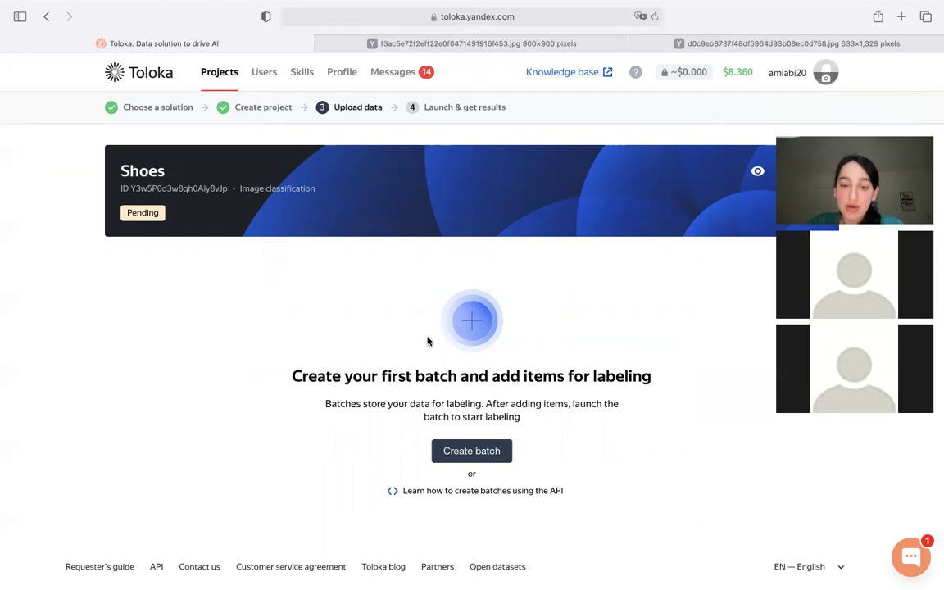
Create the project's first batch and upload its items from the file dataset_3.tsv in Downloads
{"action": "left_click", "coordinate": [489, 451]}
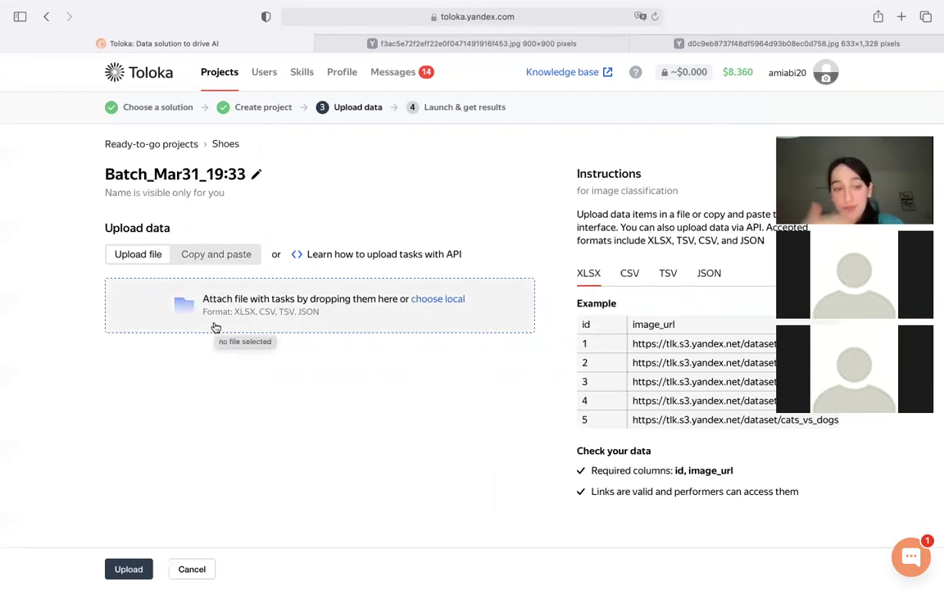
{"action": "left_click", "coordinate": [200, 257]}
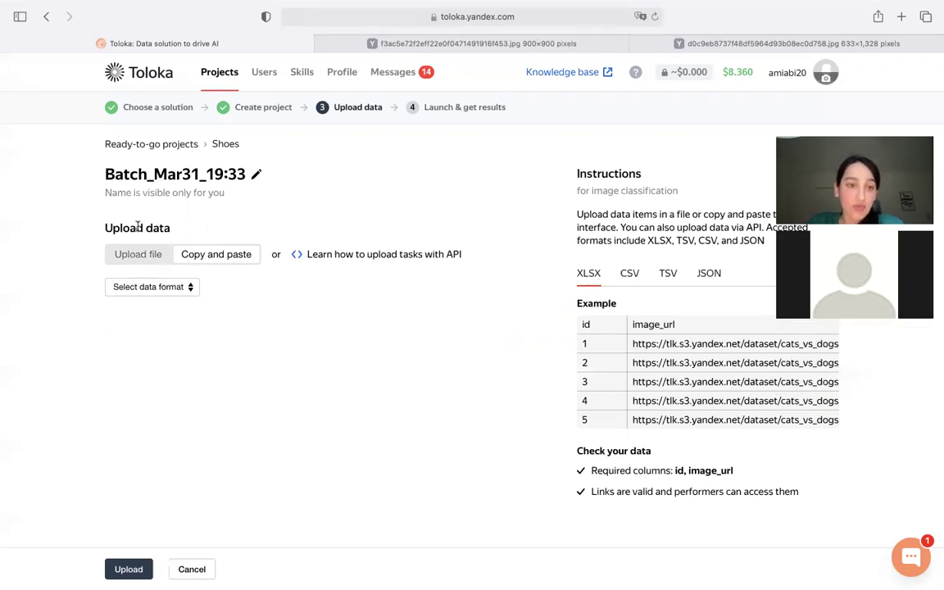
{"action": "left_click", "coordinate": [133, 267]}
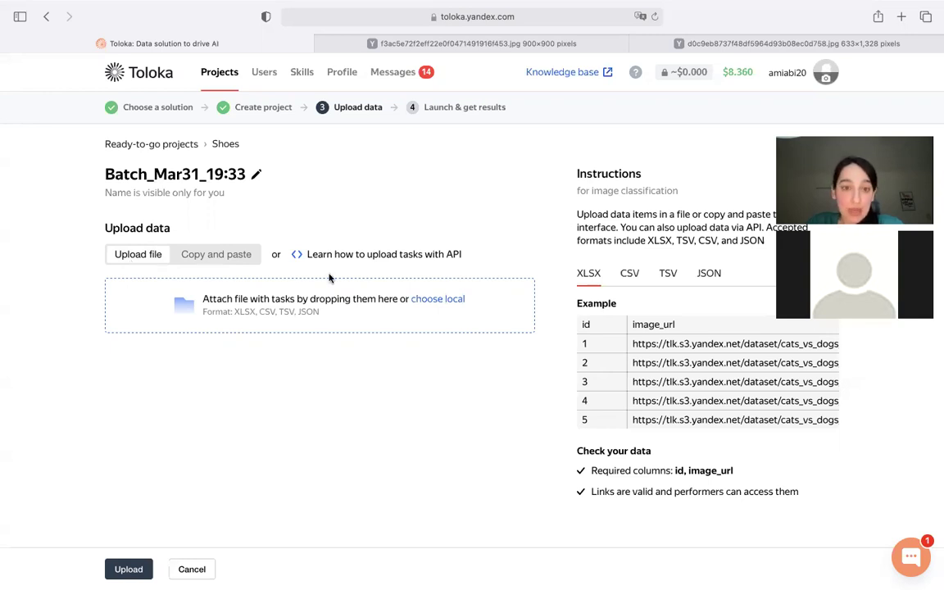
{"action": "left_click", "coordinate": [418, 302]}
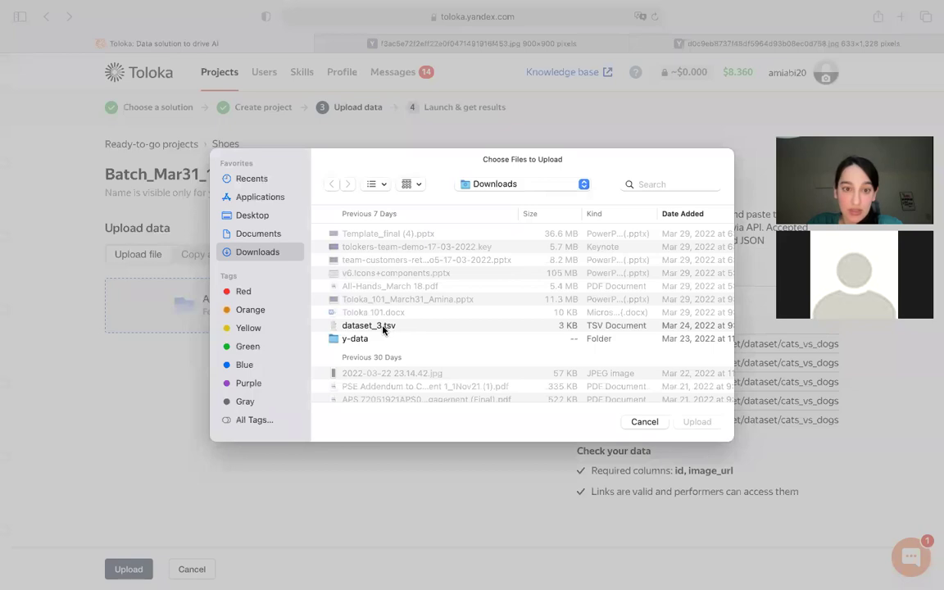
{"action": "left_click", "coordinate": [383, 327]}
{"action": "left_click", "coordinate": [697, 422]}
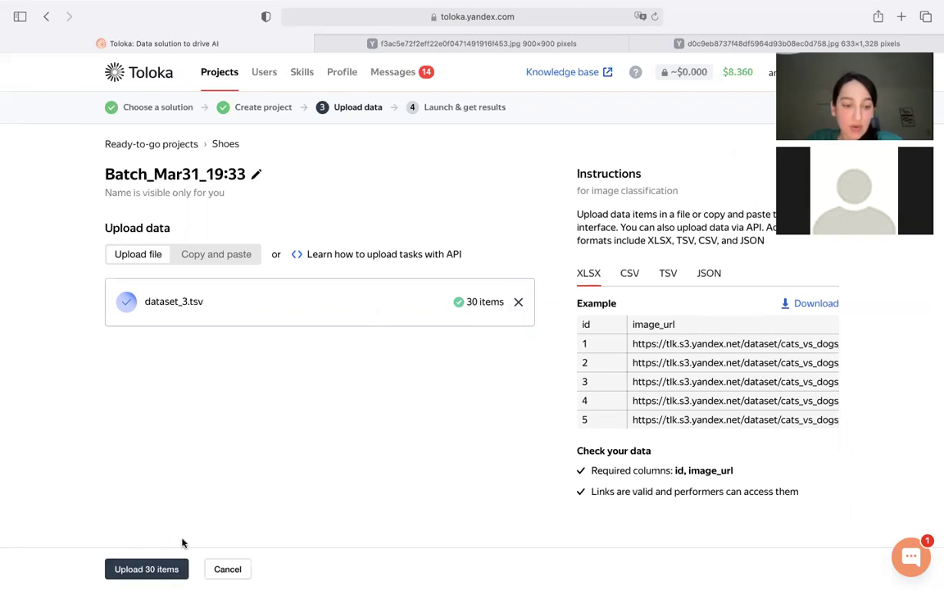
{"action": "left_click", "coordinate": [149, 571]}
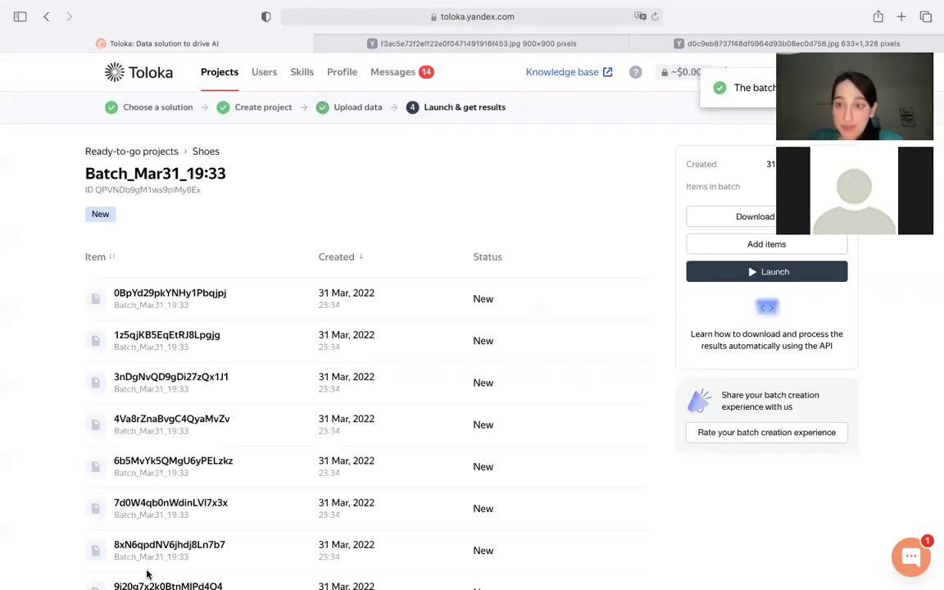
Look over the batch's uploaded items, and launch the batch by checking out its payment
{"action": "mouse_move", "coordinate": [277, 573]}
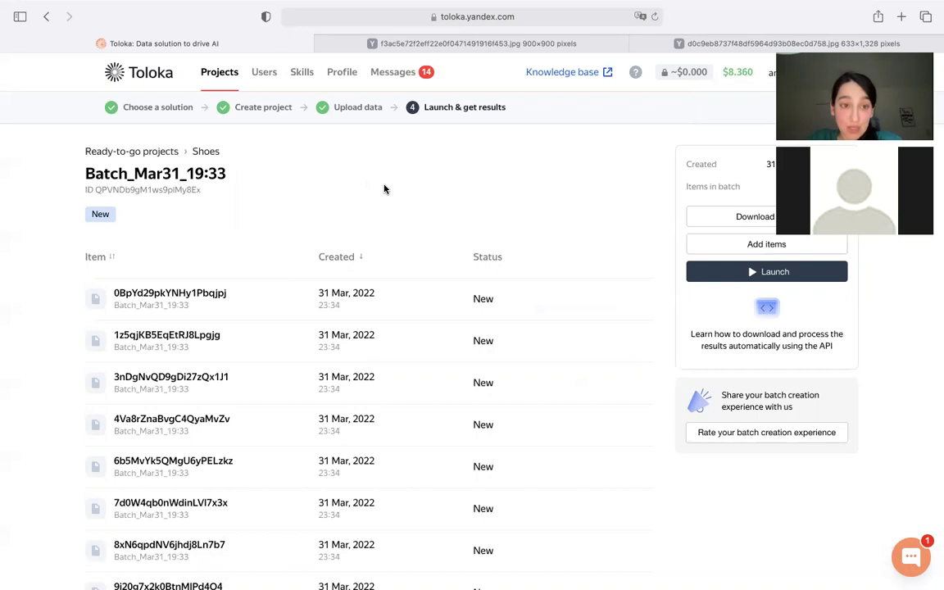
{"action": "scroll", "coordinate": [295, 354], "scroll_direction": "down", "scroll_amount": 5}
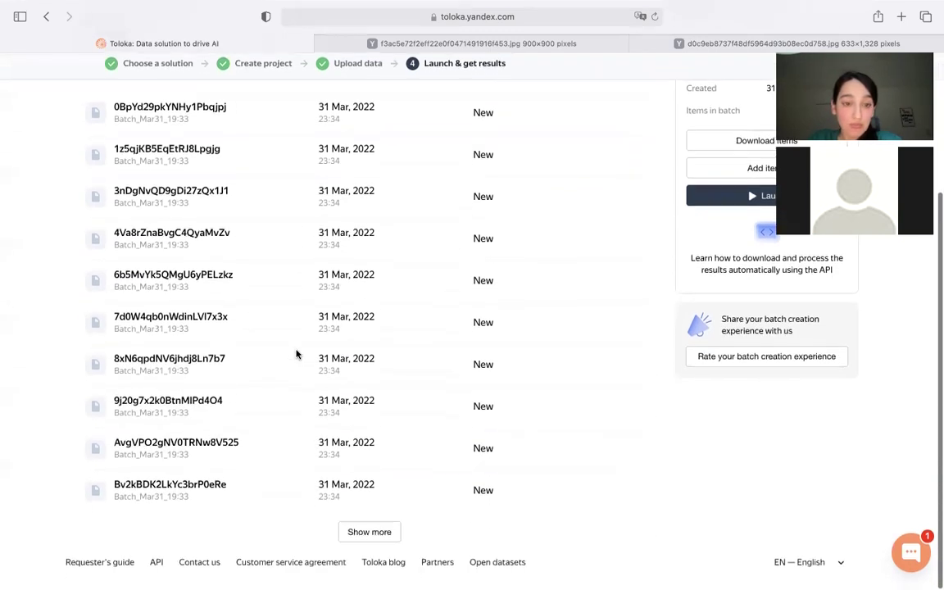
{"action": "scroll", "coordinate": [297, 354], "scroll_direction": "up", "scroll_amount": 5}
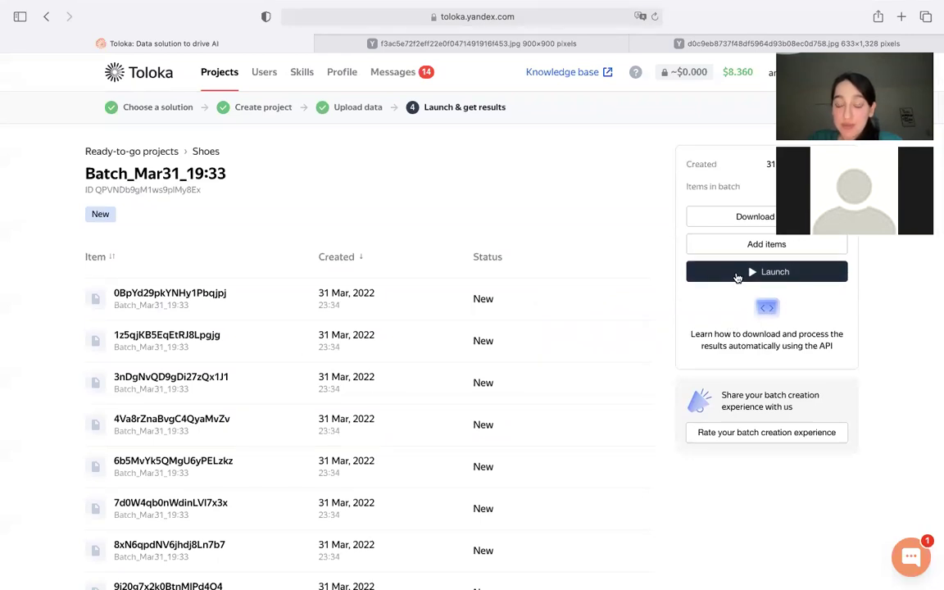
{"action": "left_click", "coordinate": [746, 273]}
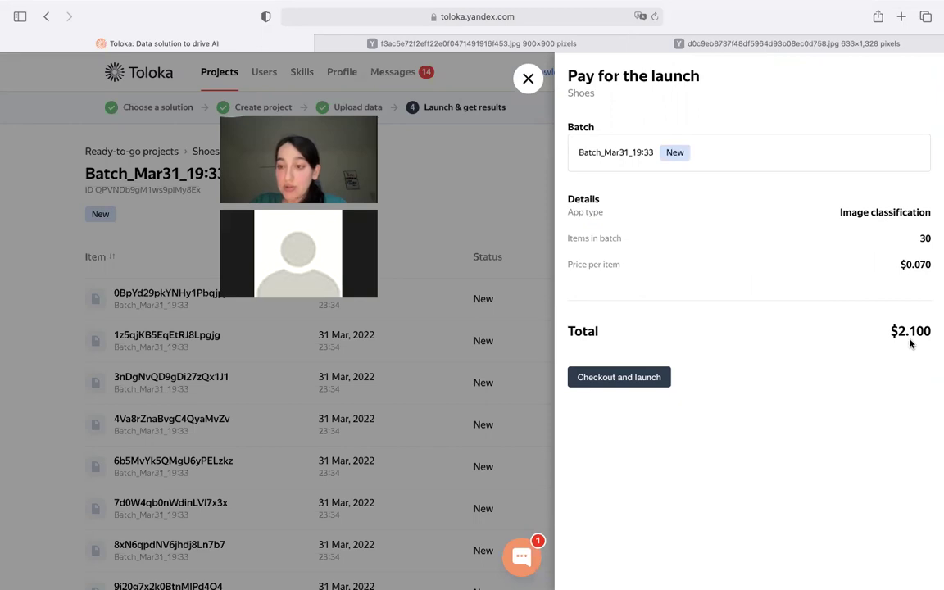
{"action": "left_click", "coordinate": [618, 378]}
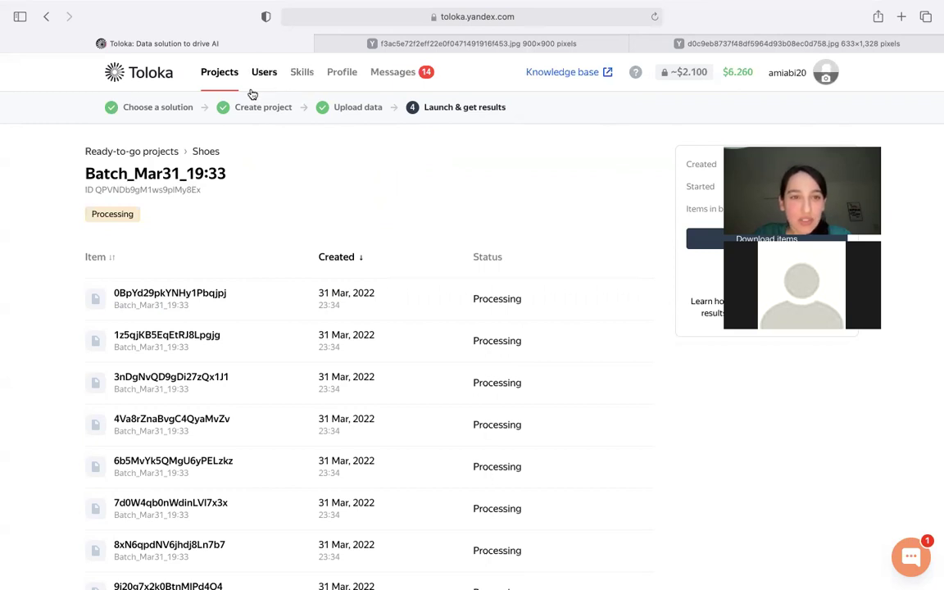
Open the completed batch Batch_Mar31_11:01 of the newest active Shoes project and examine its first item's labeling result and picture
{"action": "left_click", "coordinate": [216, 74]}
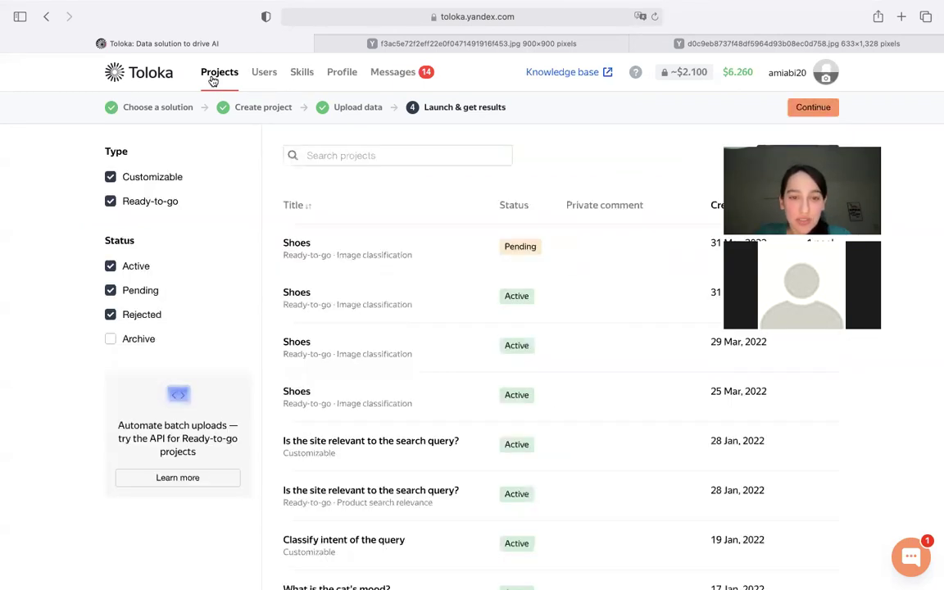
{"action": "left_click", "coordinate": [594, 304]}
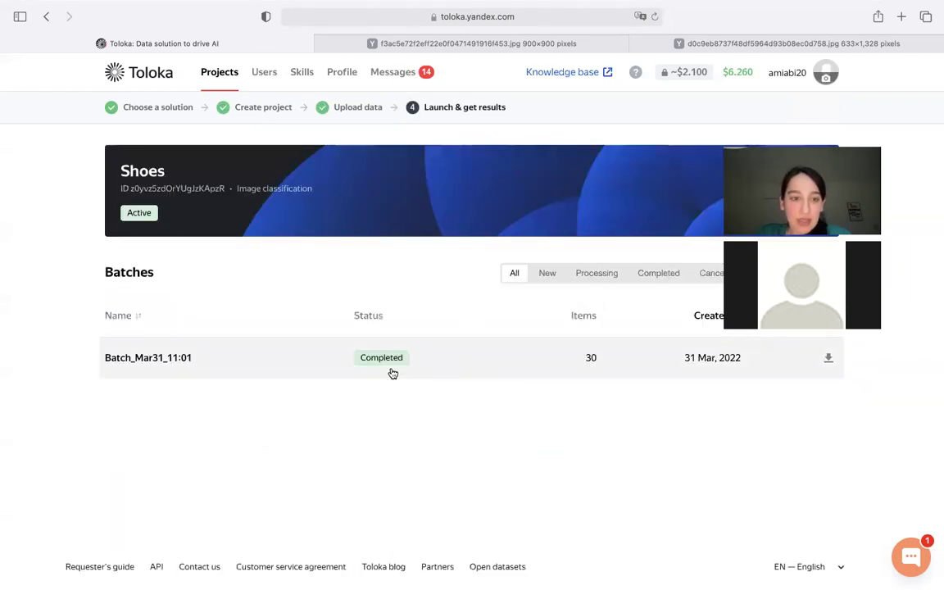
{"action": "left_click", "coordinate": [201, 355]}
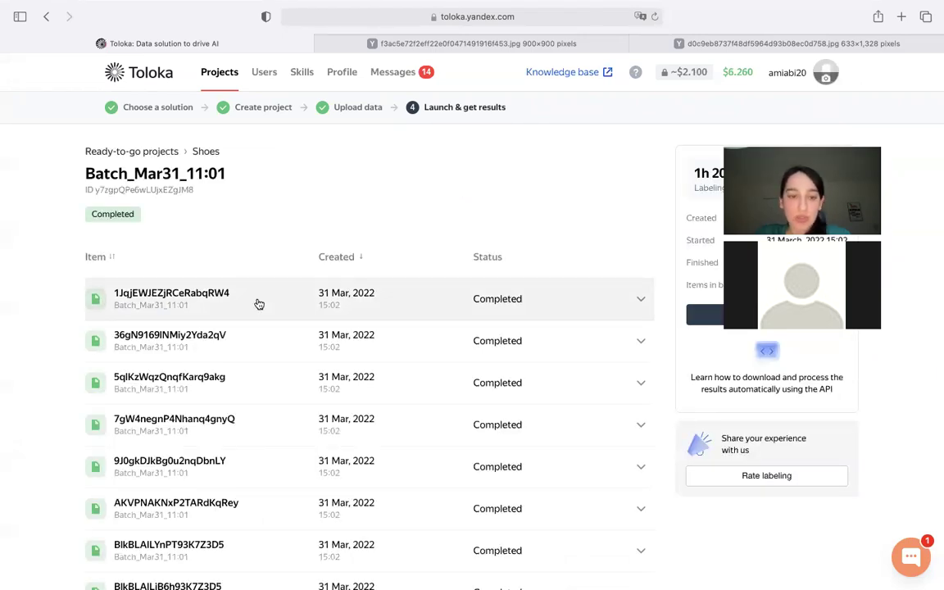
{"action": "left_click", "coordinate": [259, 304]}
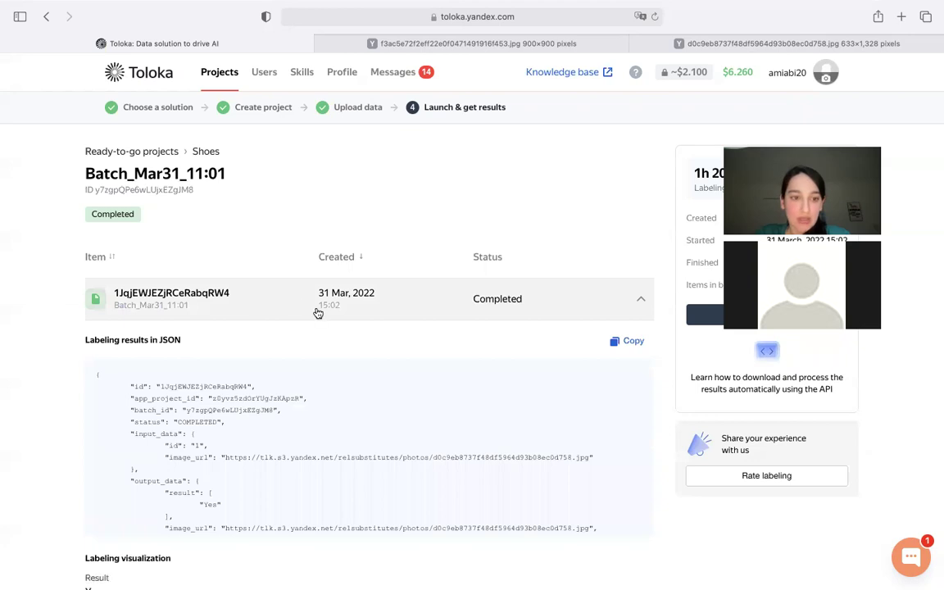
{"action": "scroll", "coordinate": [317, 312], "scroll_direction": "down", "scroll_amount": 8}
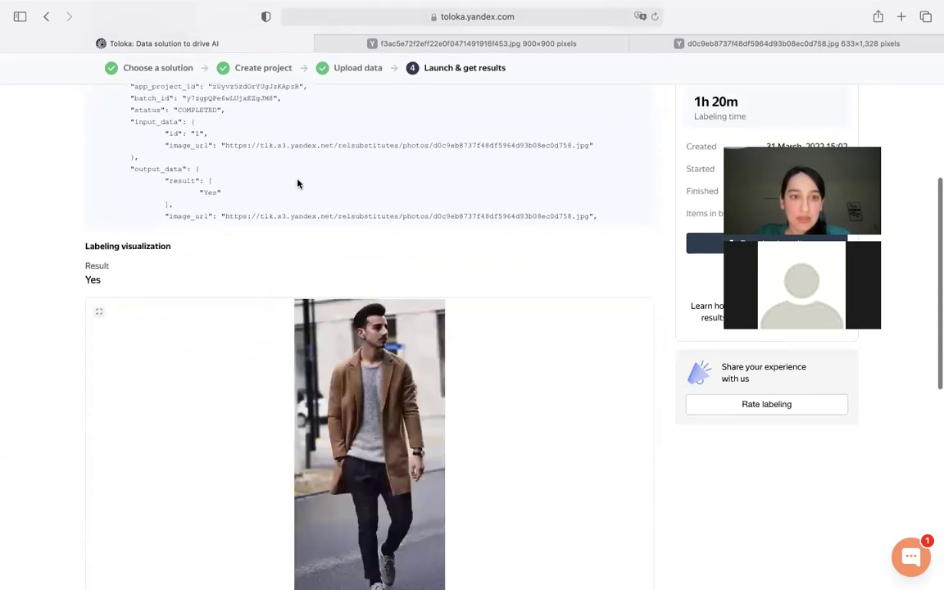
{"action": "scroll", "coordinate": [490, 307], "scroll_direction": "down", "scroll_amount": 3}
{"action": "scroll", "coordinate": [491, 307], "scroll_direction": "down", "scroll_amount": 1}
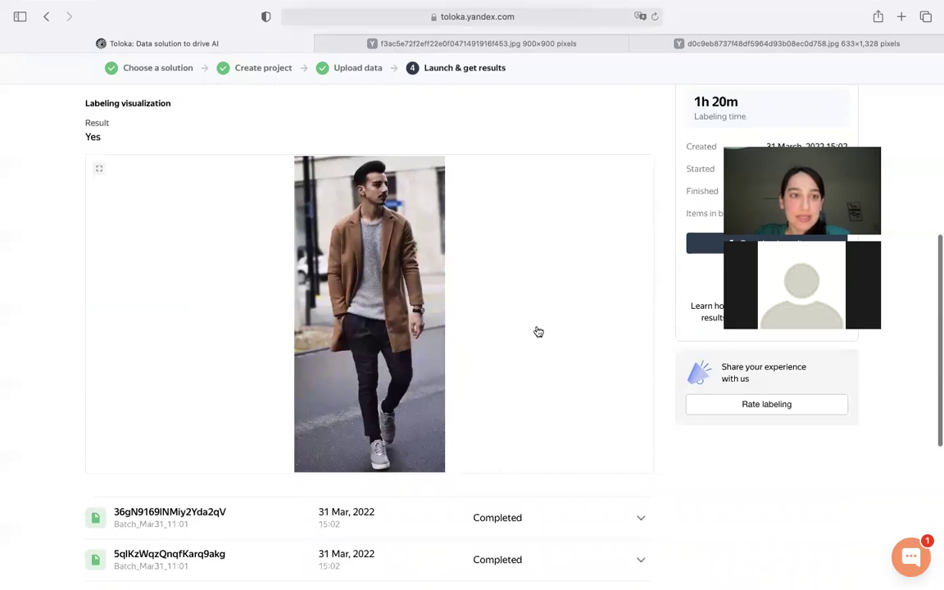
{"action": "scroll", "coordinate": [537, 331], "scroll_direction": "down", "scroll_amount": 3}
Examine the second item's JSON labeling result and picture, compare it with the first item, and return to the presentation
{"action": "left_click", "coordinate": [391, 413]}
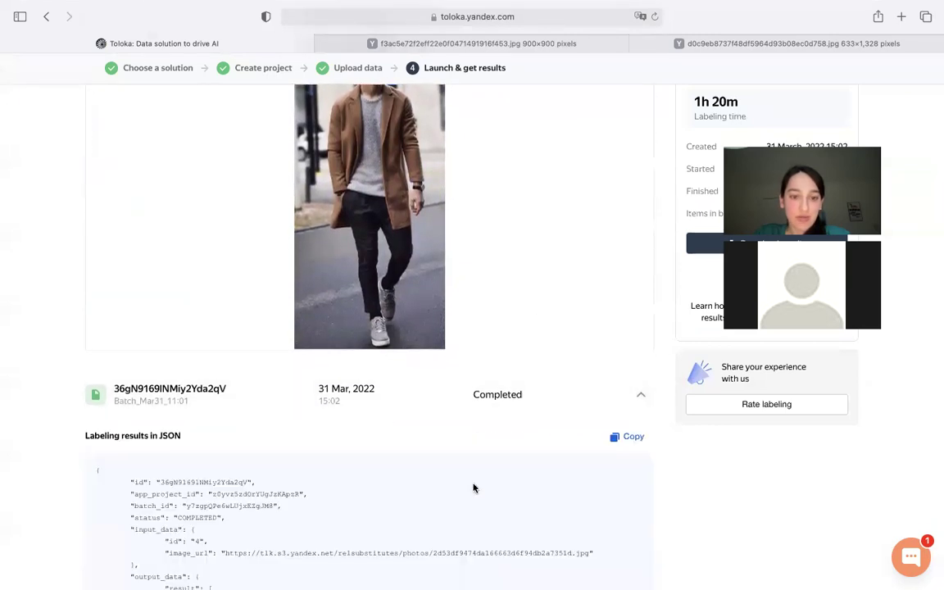
{"action": "scroll", "coordinate": [474, 474], "scroll_direction": "down", "scroll_amount": 5}
{"action": "scroll", "coordinate": [509, 420], "scroll_direction": "down", "scroll_amount": 8}
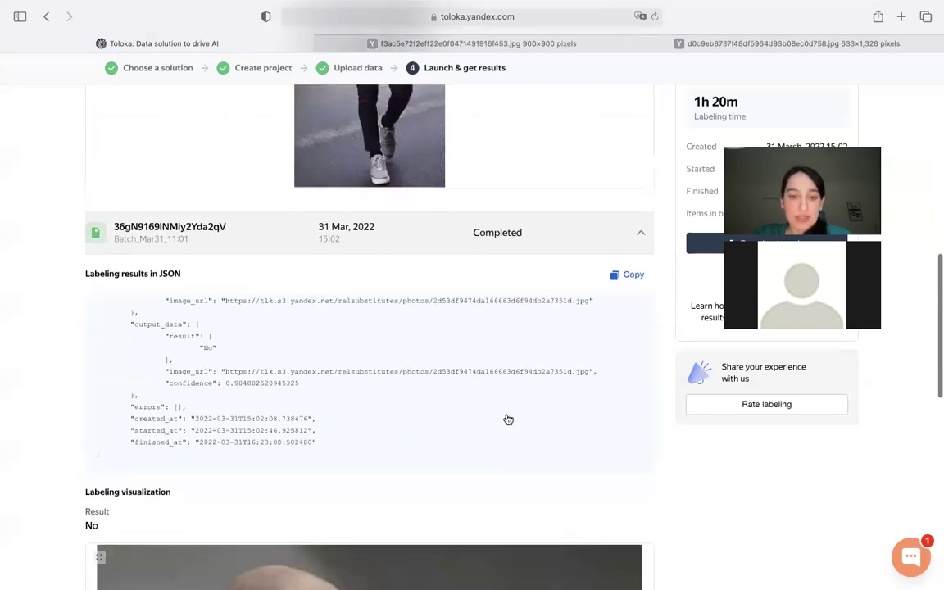
{"action": "scroll", "coordinate": [582, 445], "scroll_direction": "down", "scroll_amount": 7}
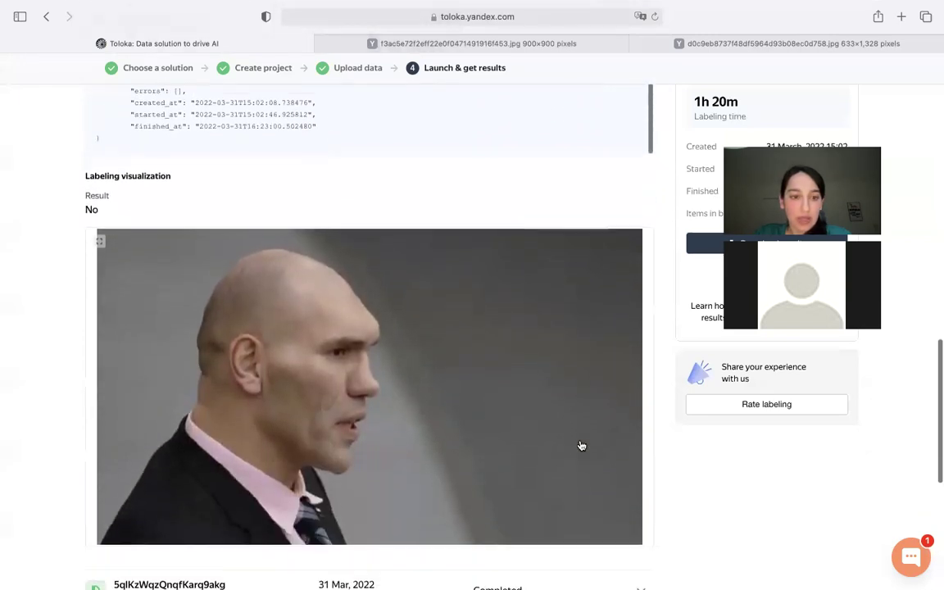
{"action": "scroll", "coordinate": [581, 446], "scroll_direction": "down", "scroll_amount": 3}
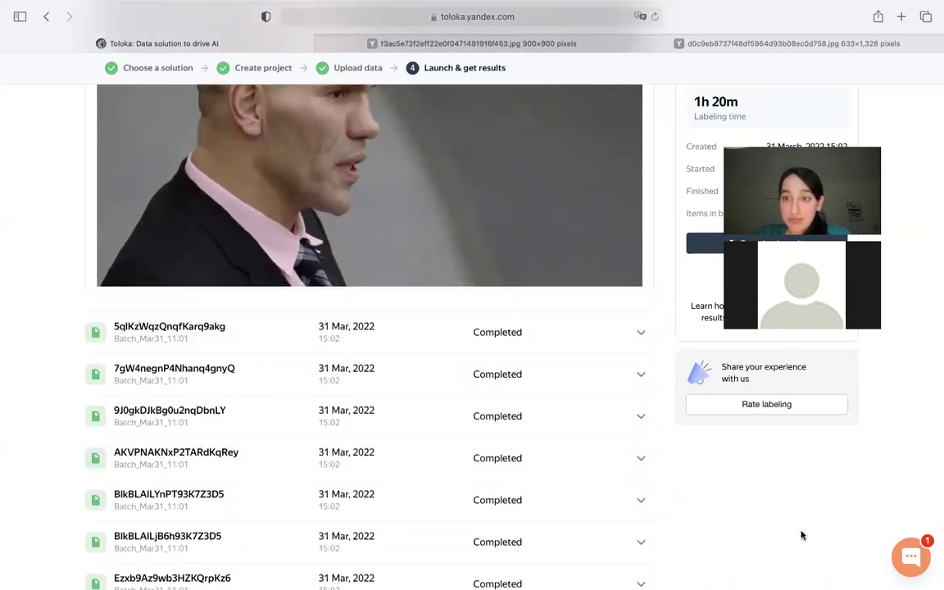
{"action": "scroll", "coordinate": [813, 529], "scroll_direction": "up", "scroll_amount": 10}
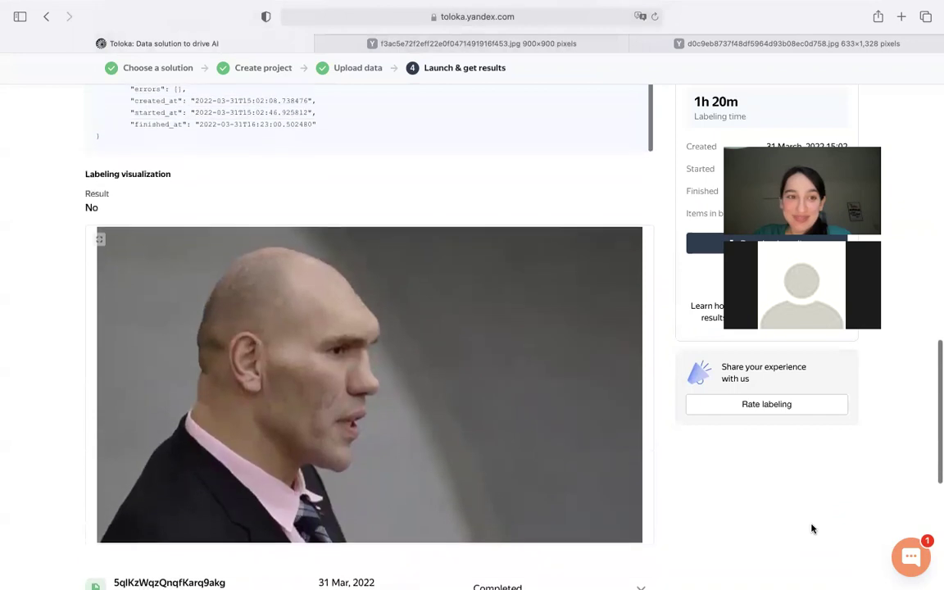
{"action": "scroll", "coordinate": [812, 529], "scroll_direction": "up", "scroll_amount": 8}
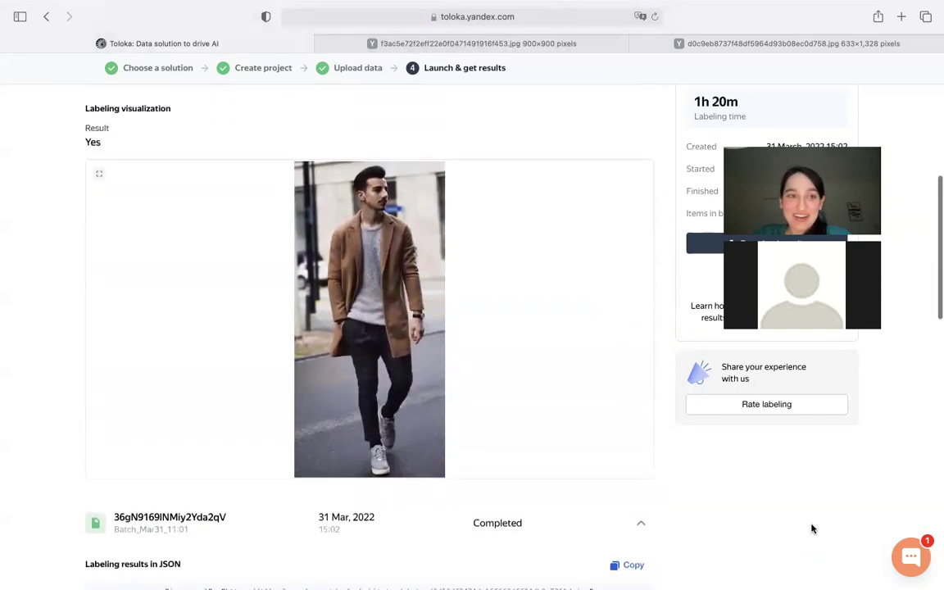
{"action": "scroll", "coordinate": [812, 529], "scroll_direction": "up", "scroll_amount": 4}
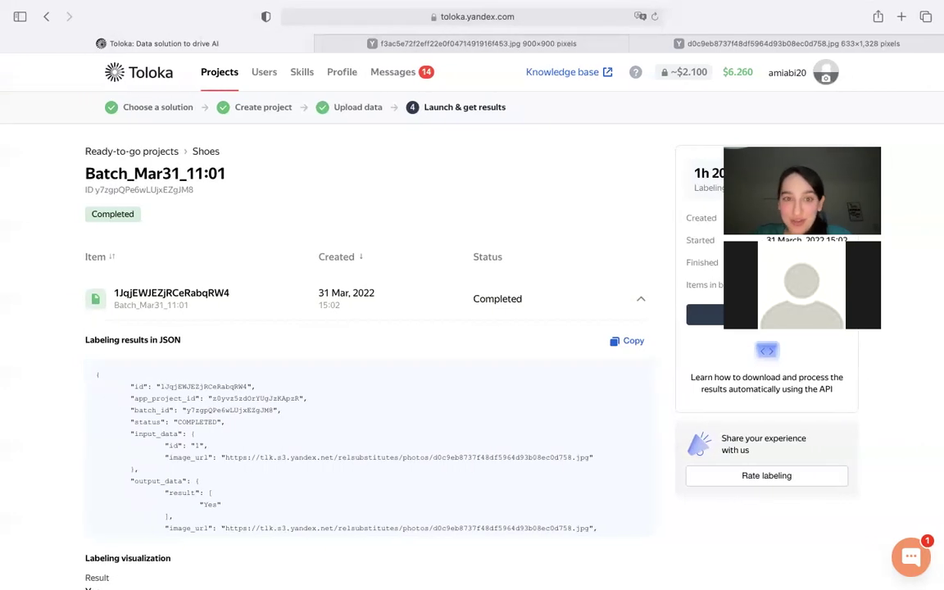
{"action": "key", "text": "ctrl+Left"}
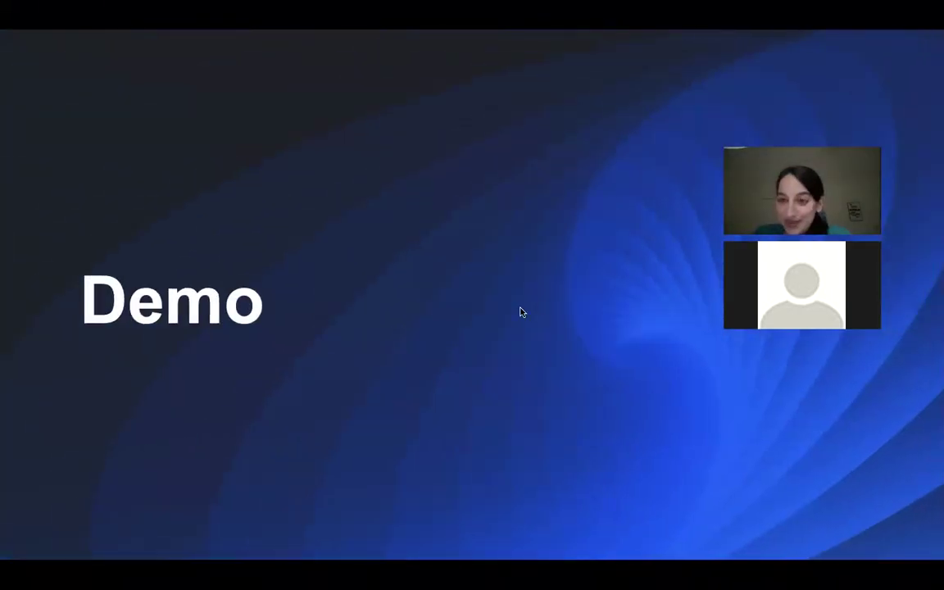